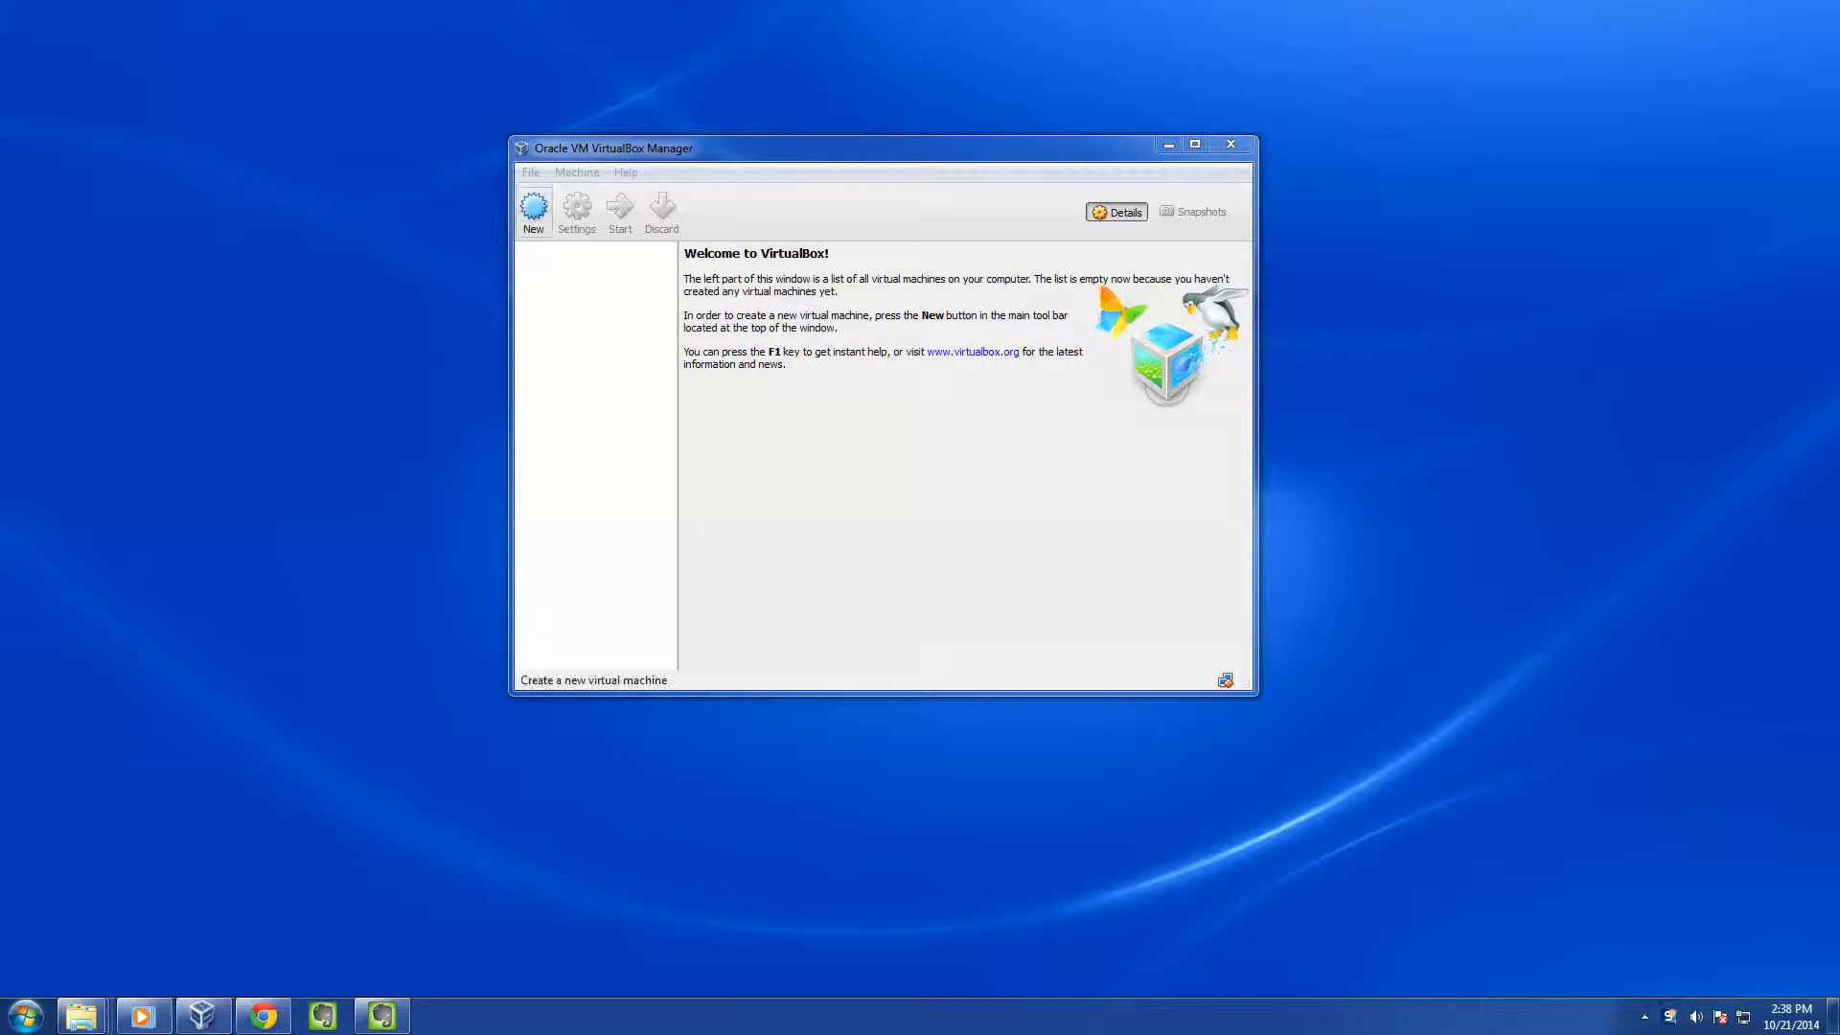
Name the new machine oel7x64base as Linux, Oracle (64 bit) in the new-machine wizard
click(534, 208)
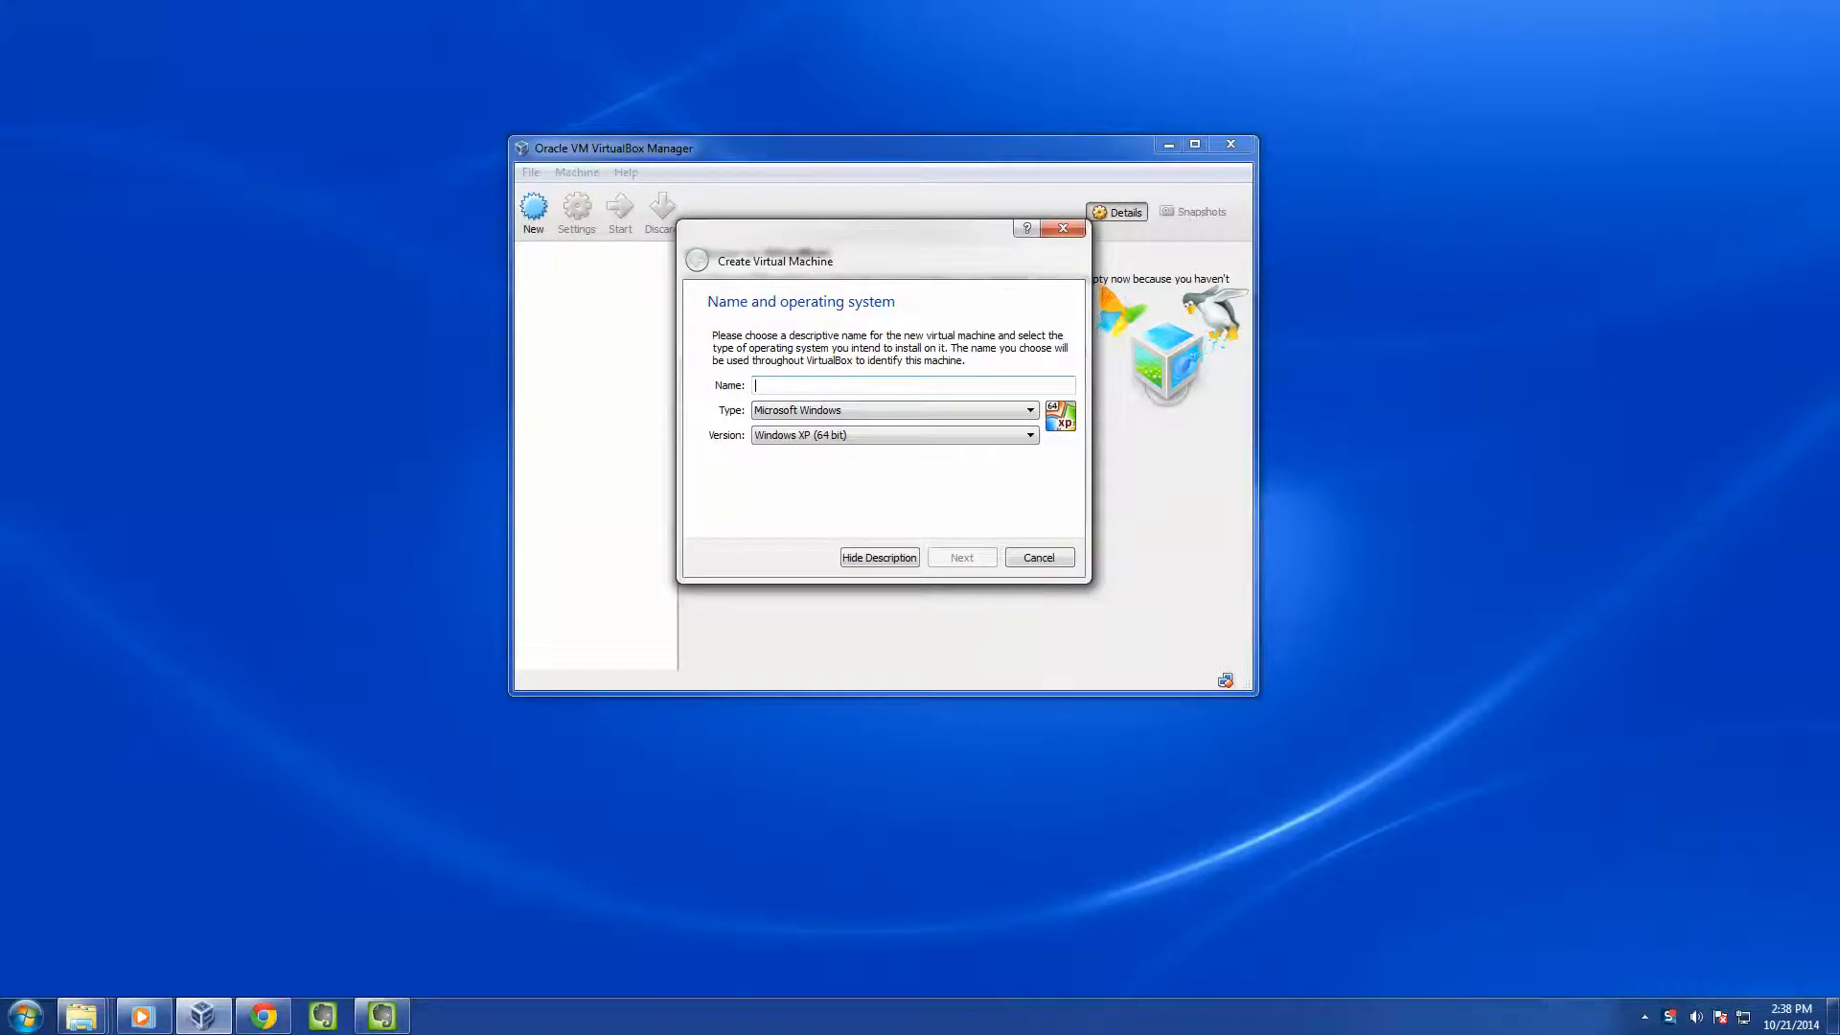
text(oel)
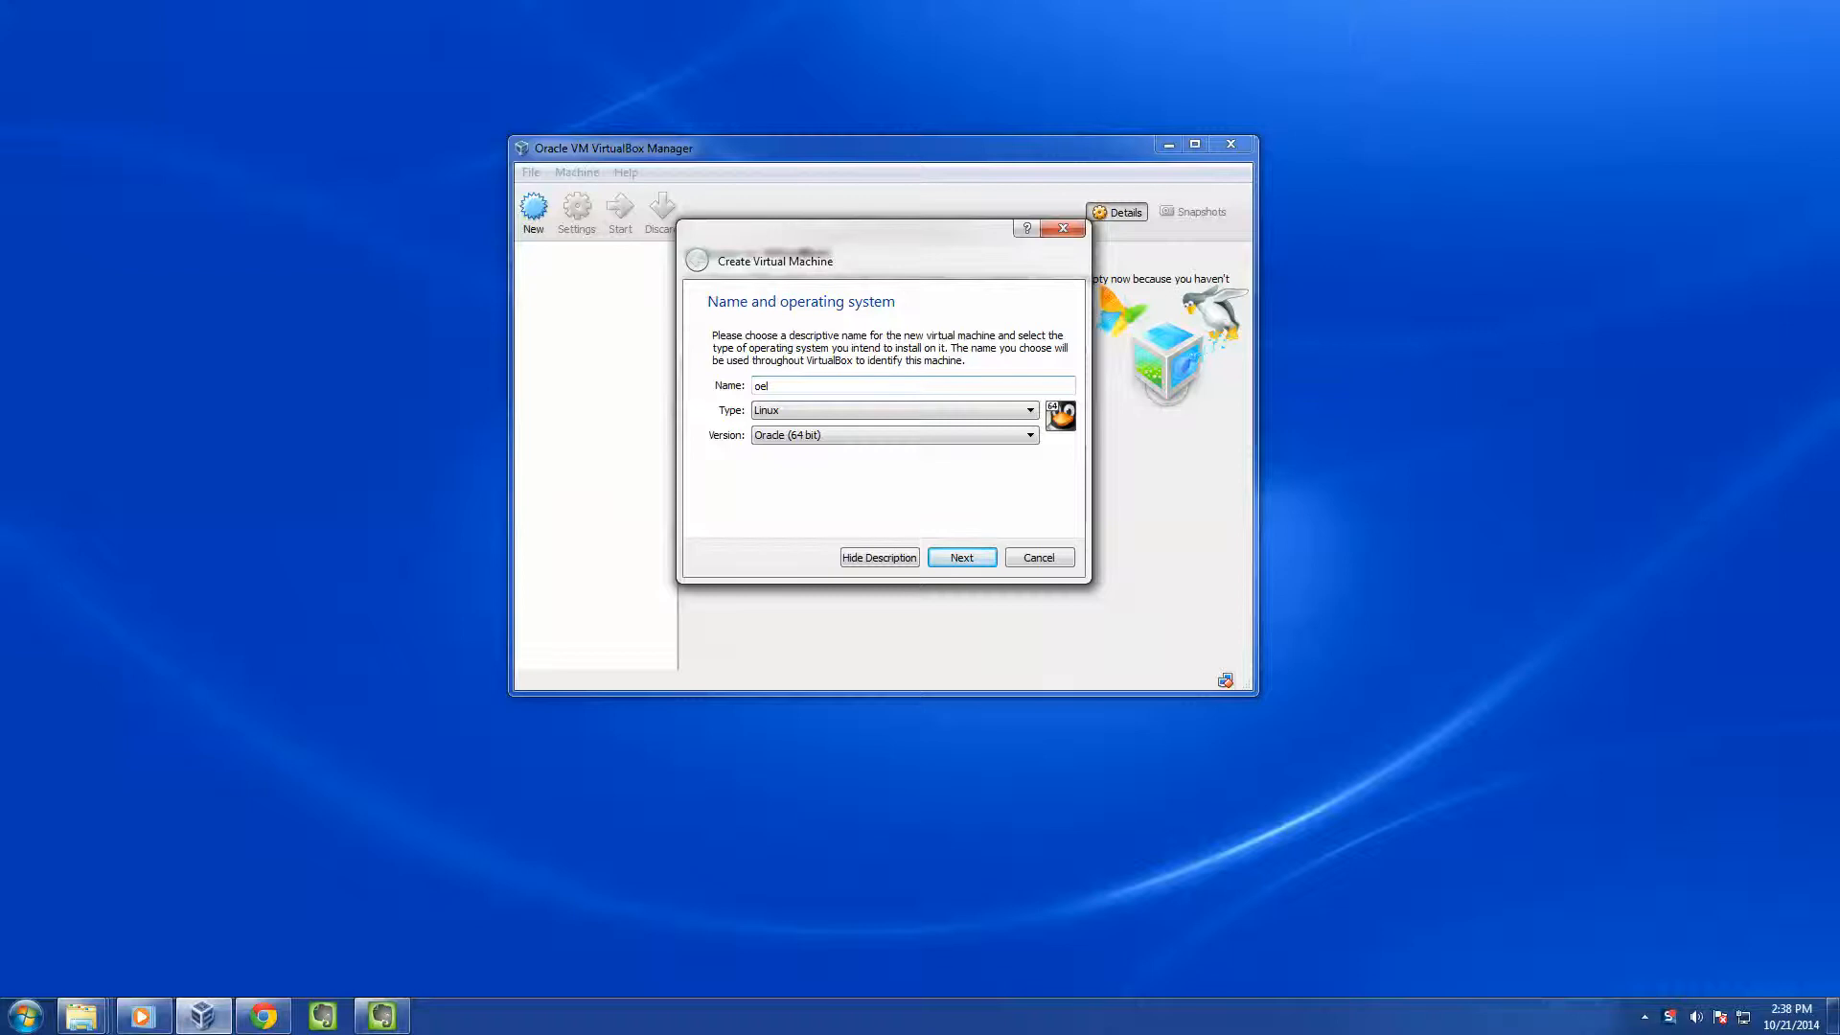
text(7x64base)
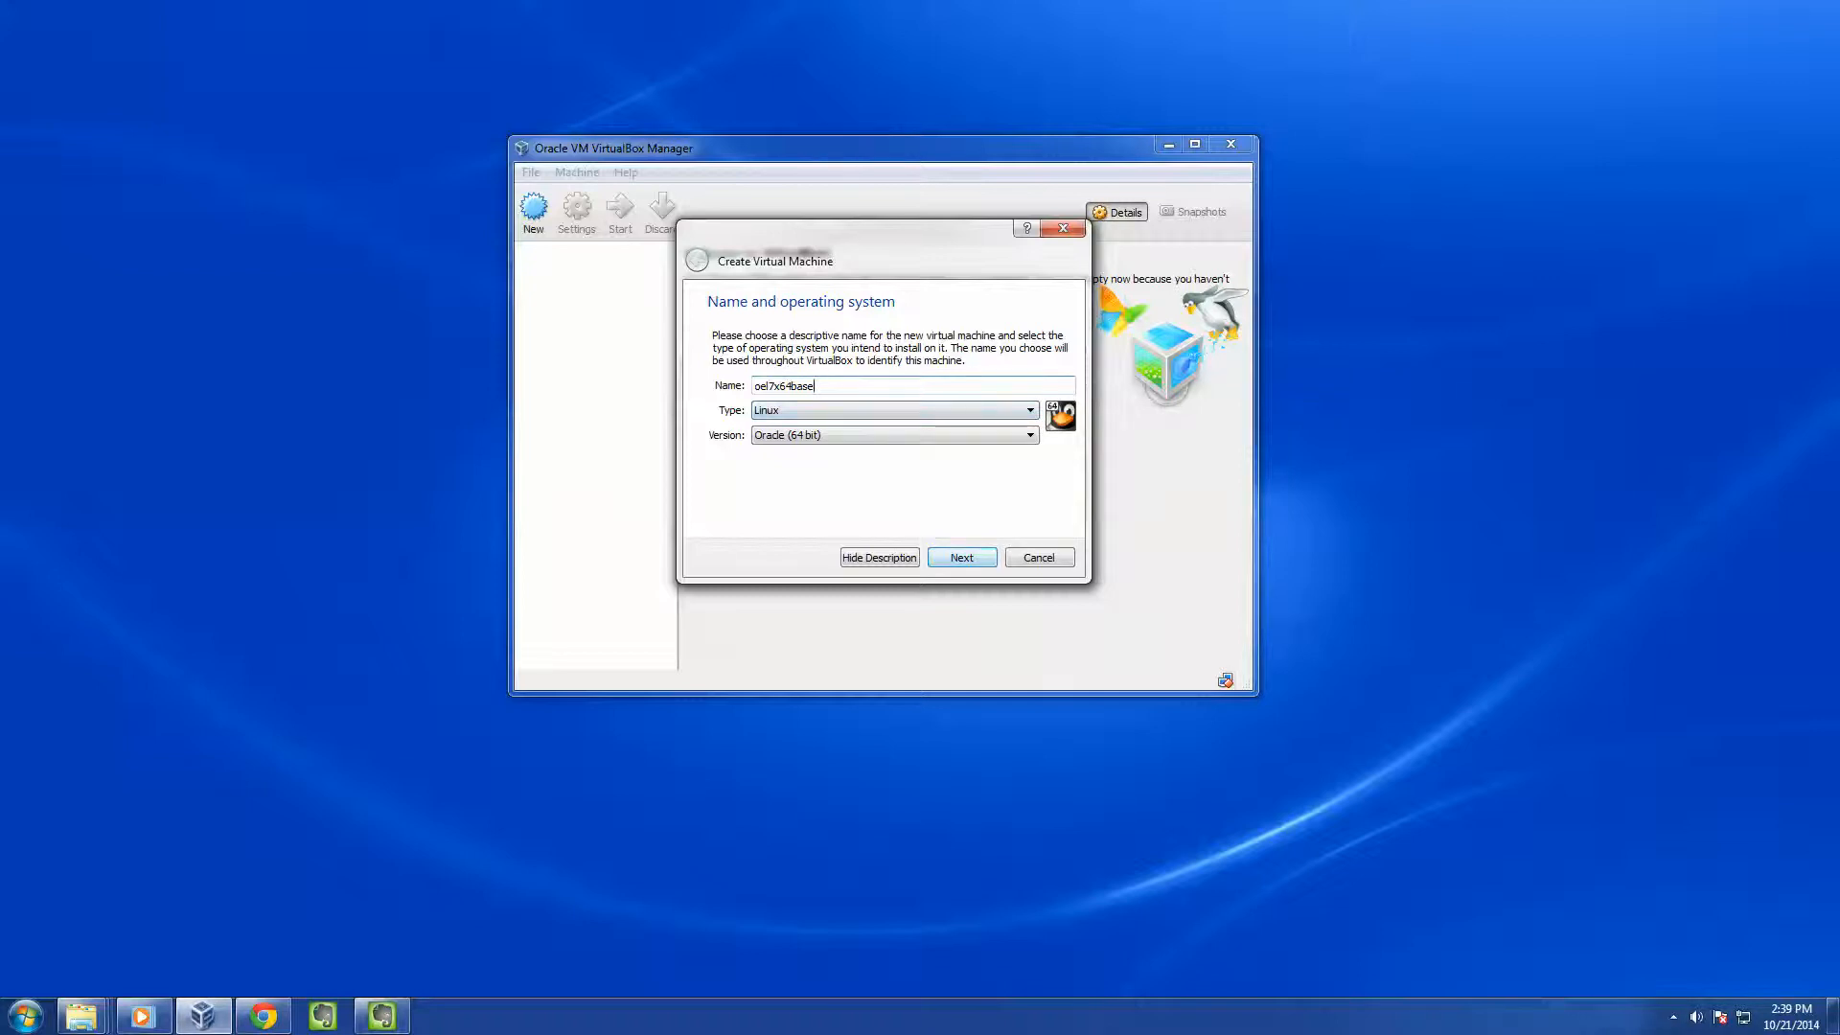
key(Return)
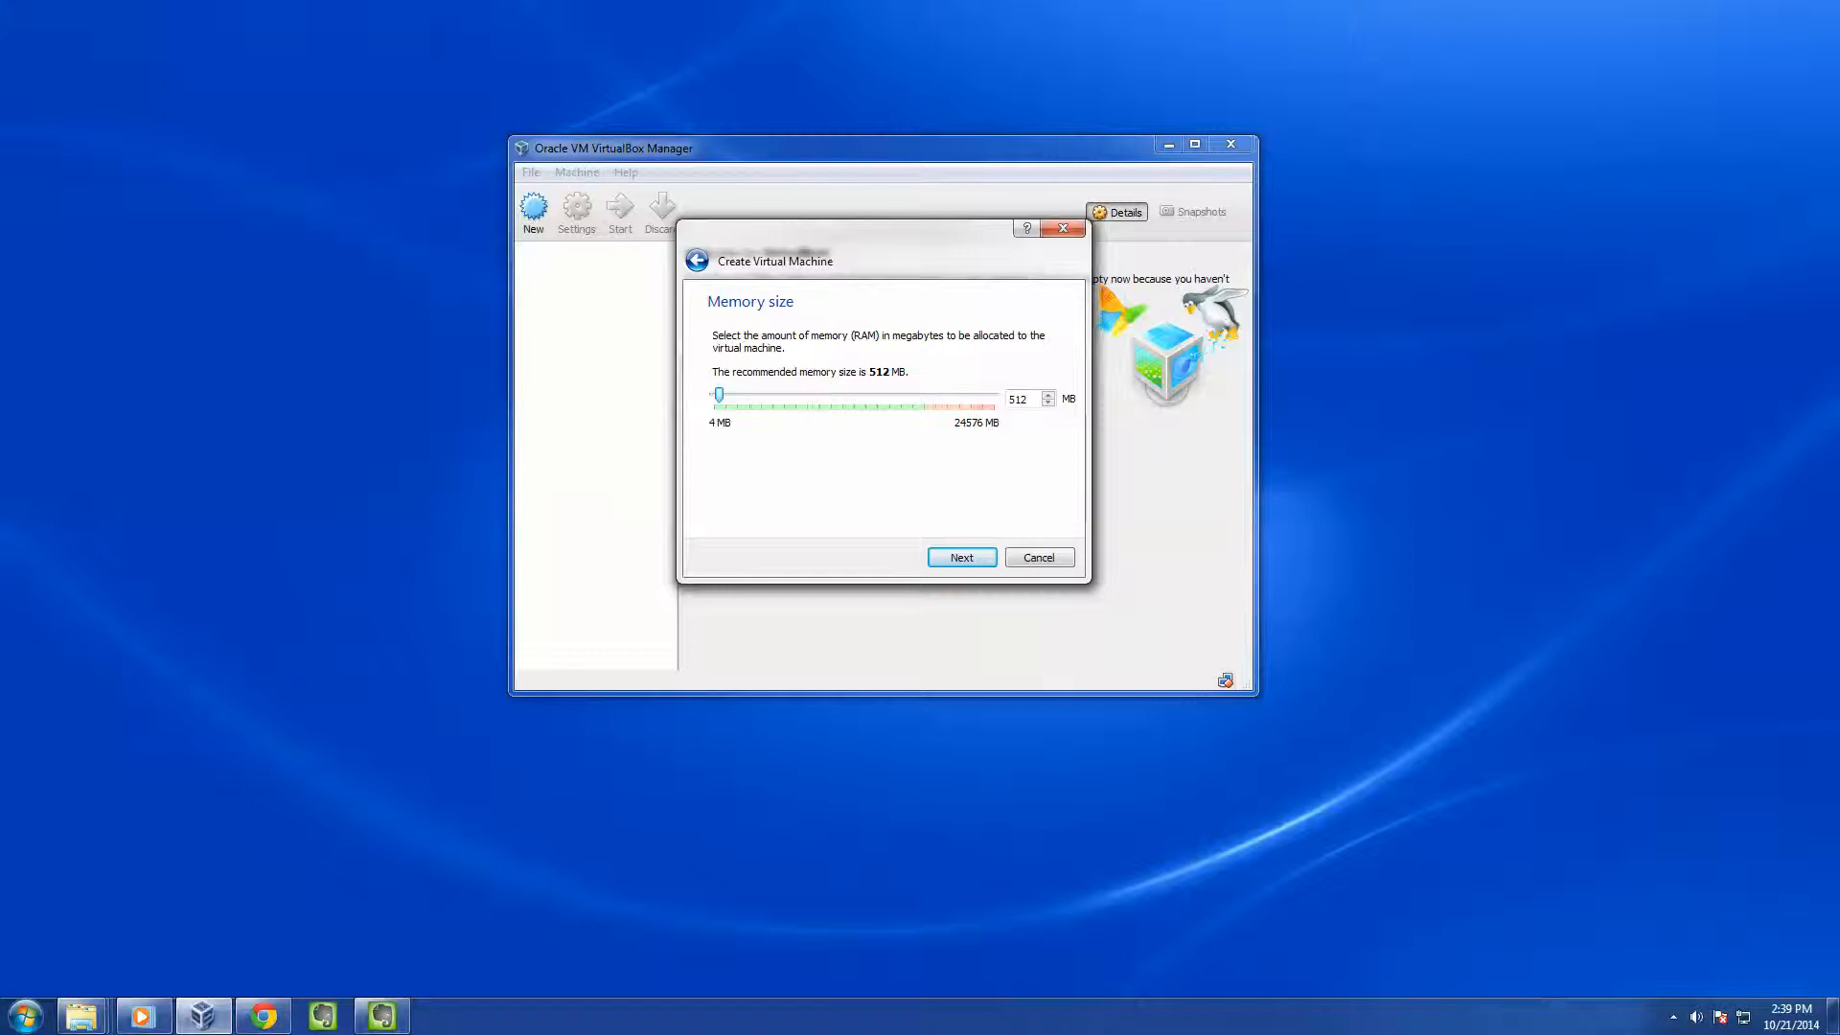
Set the new machine's memory size to 4096 MB
double_click(1026, 398)
text(4096)
key(Return)
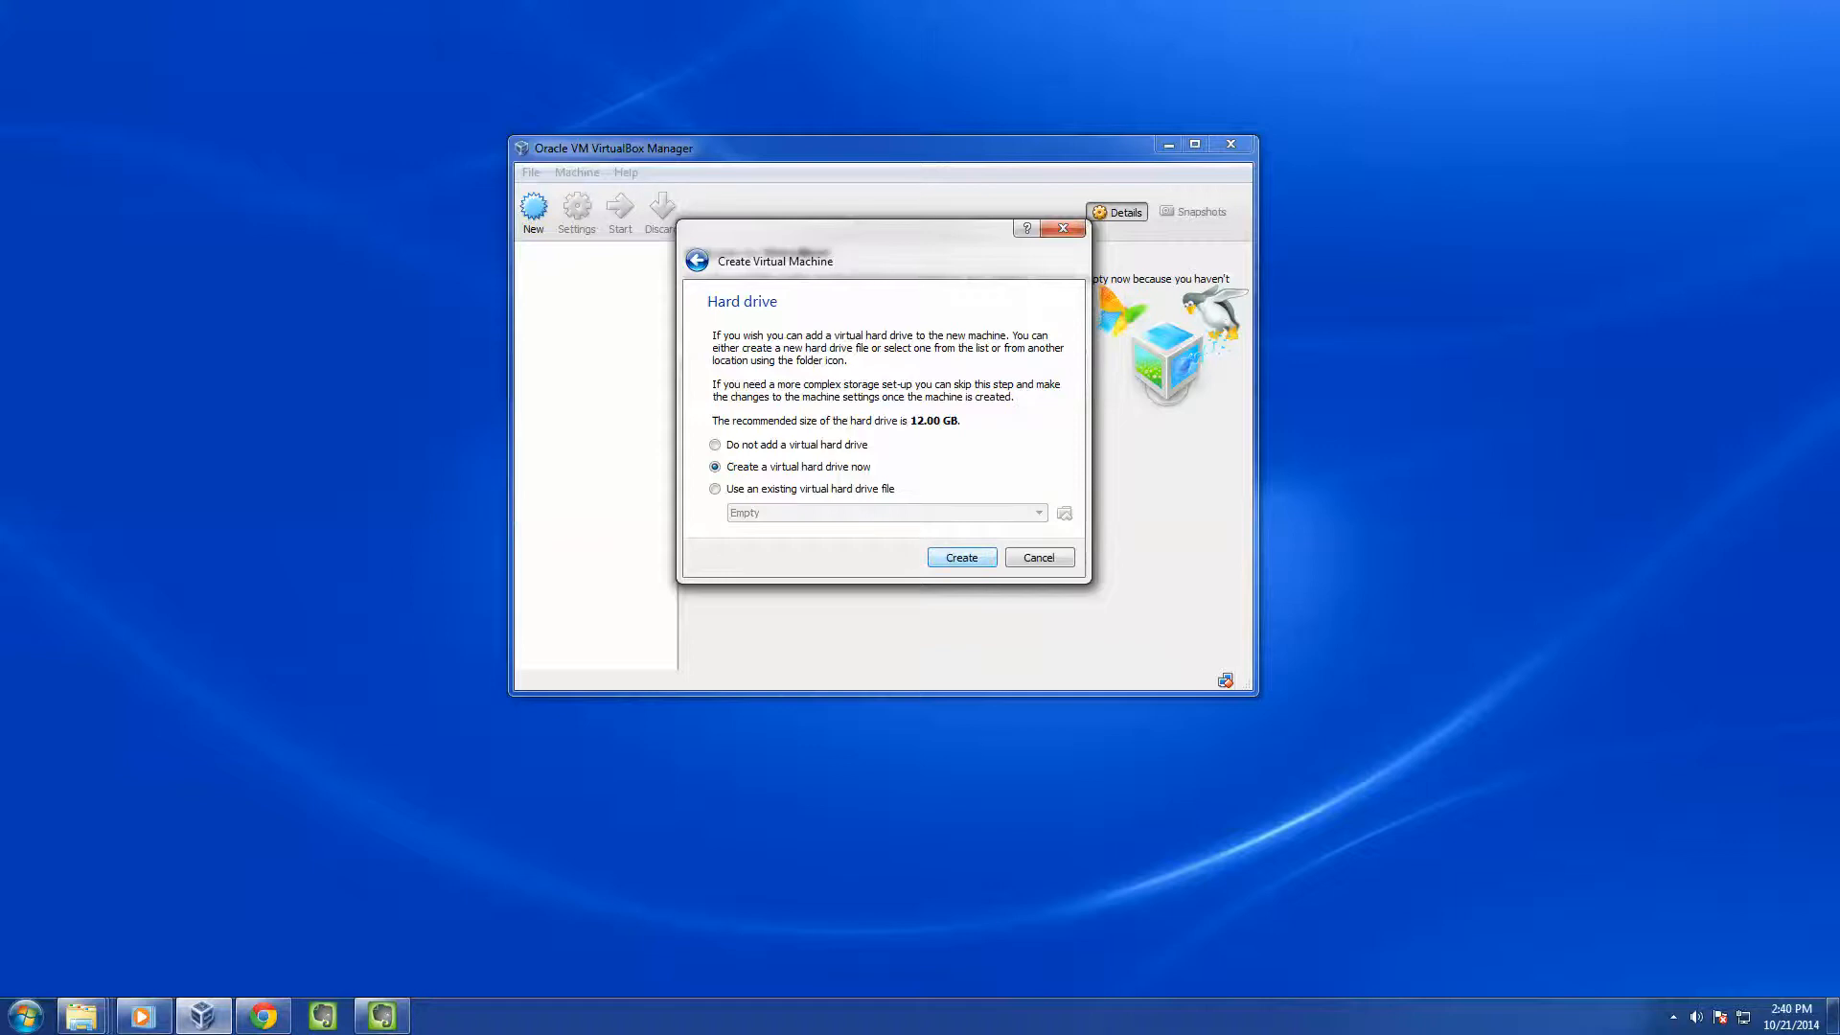
Choose to create a new dynamically allocated VDI virtual hard drive
key(Return)
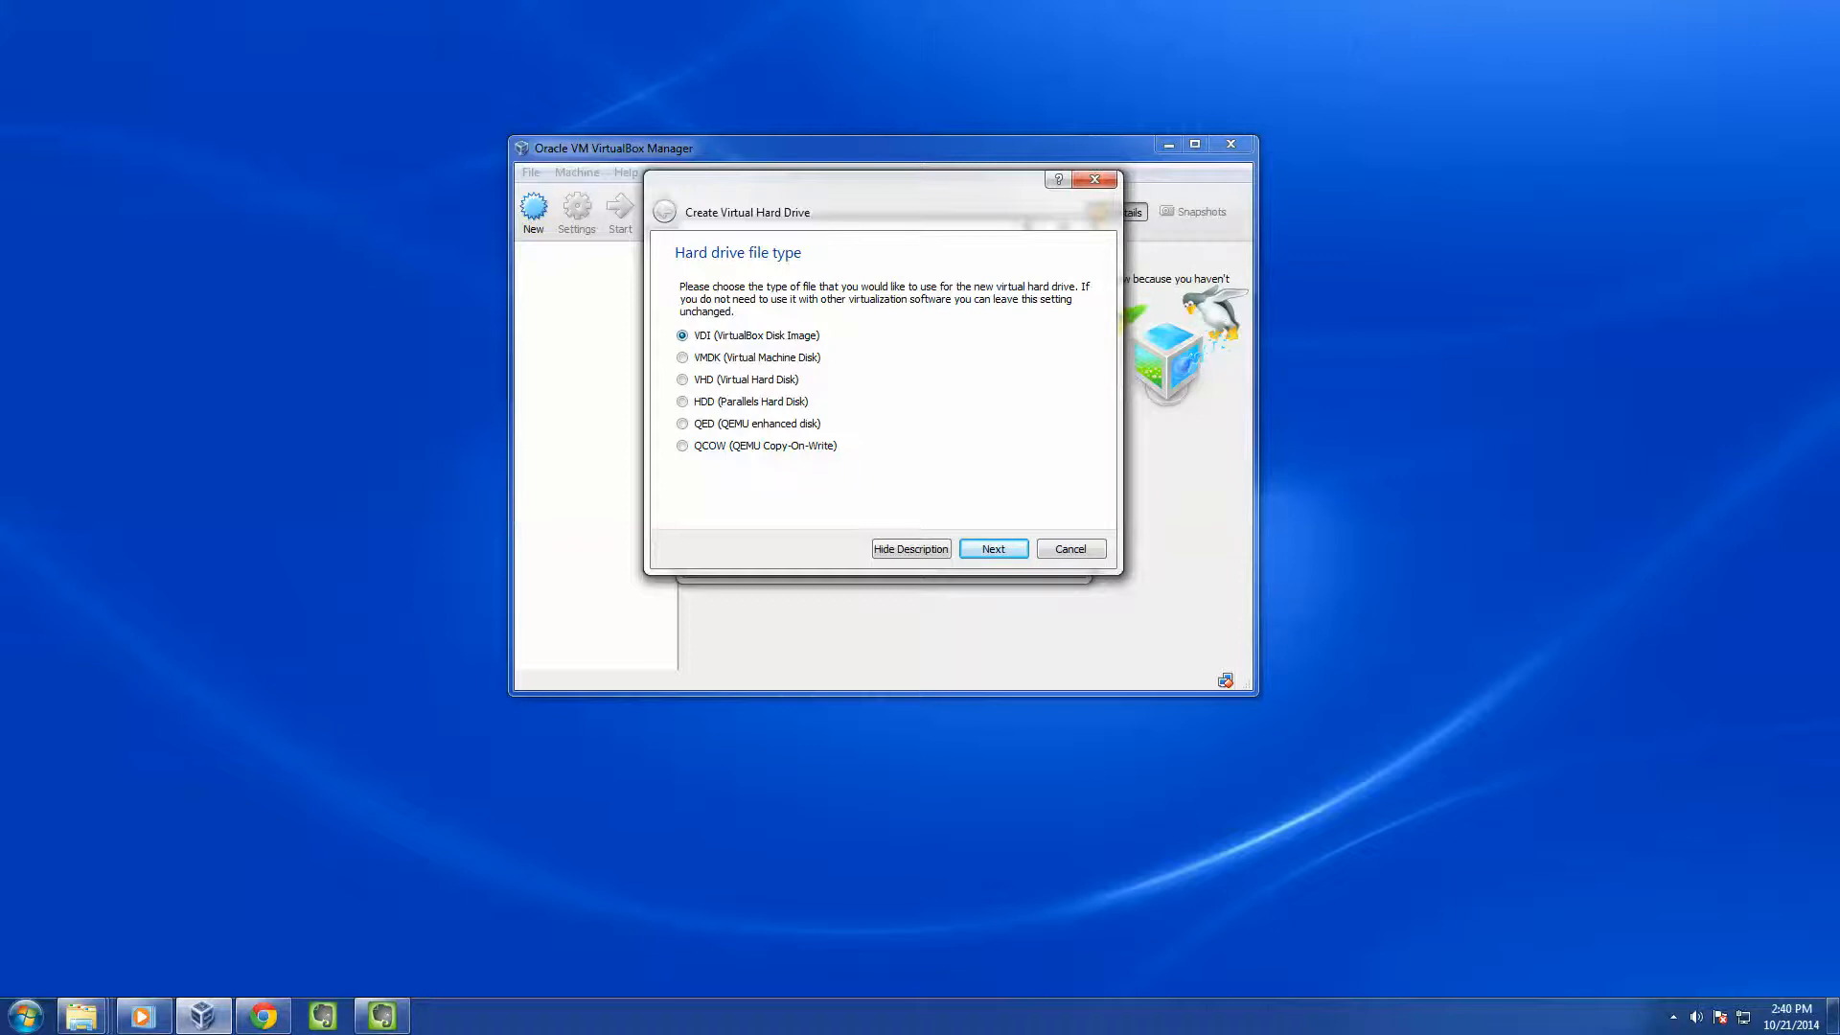
click(994, 549)
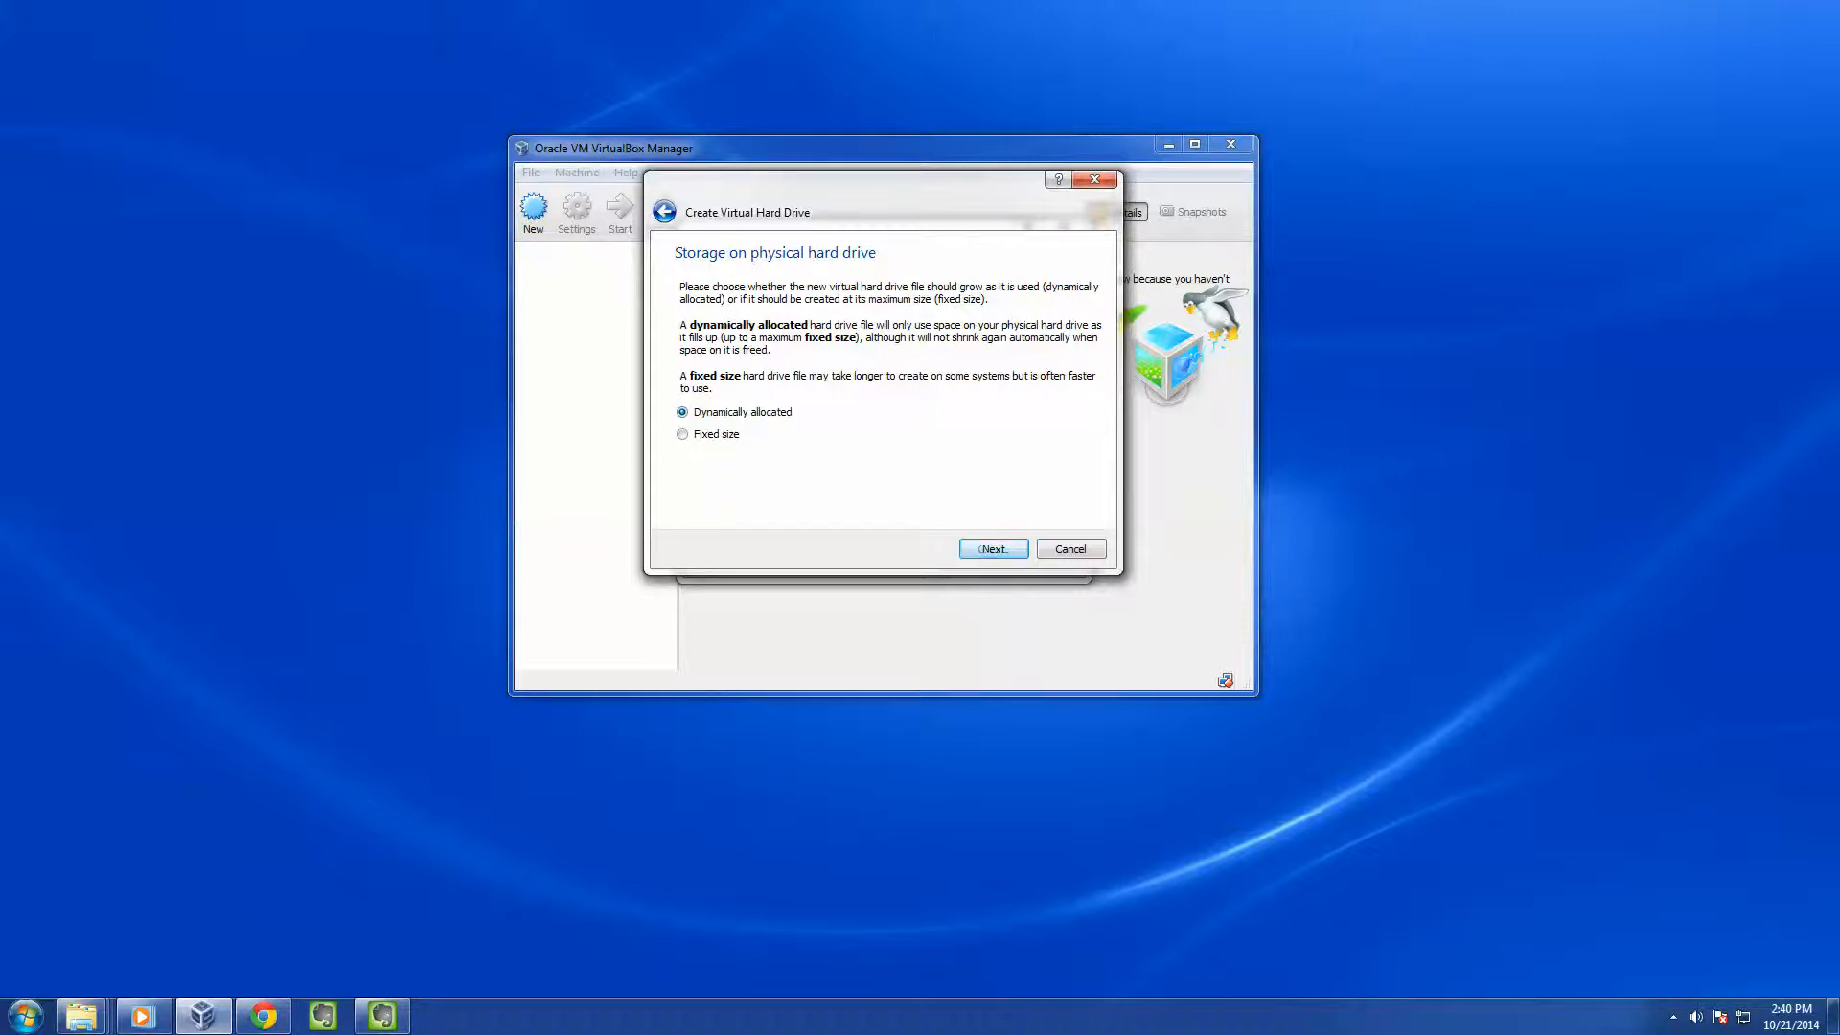
key(Return)
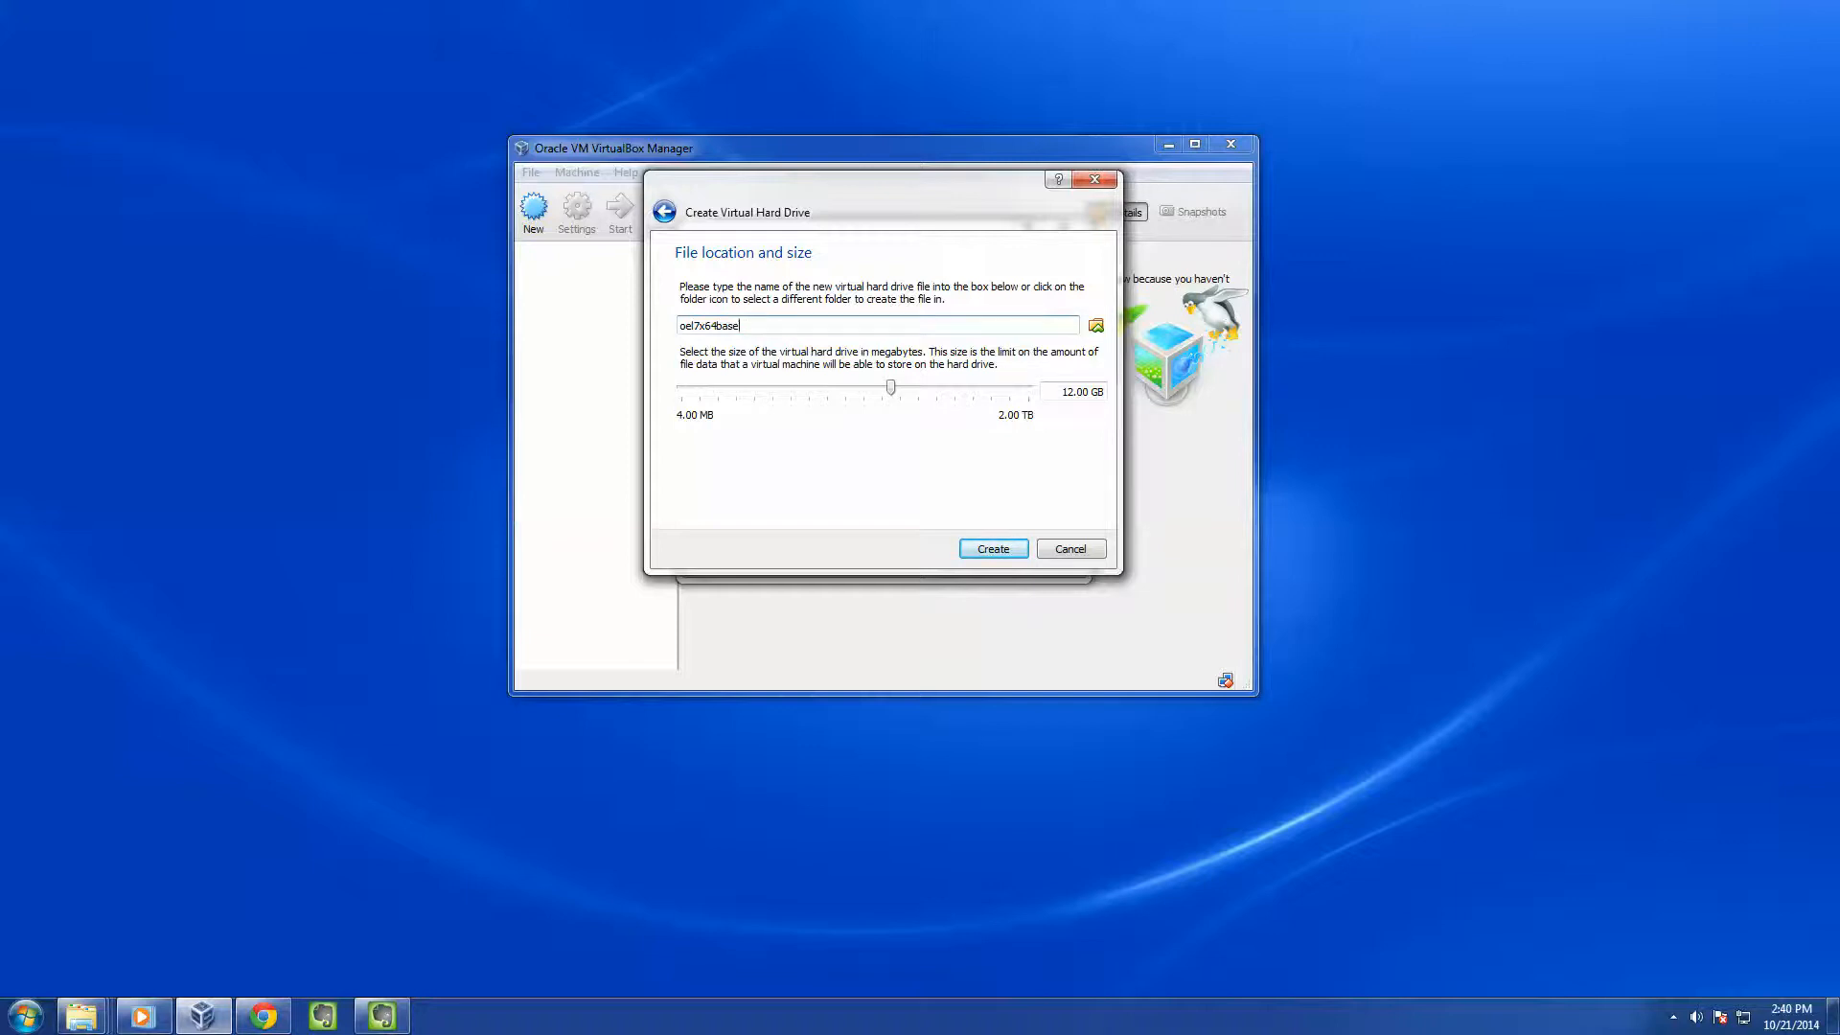
Set the oel7x64base virtual disk size to 50 GB and create the machine
key(Tab)
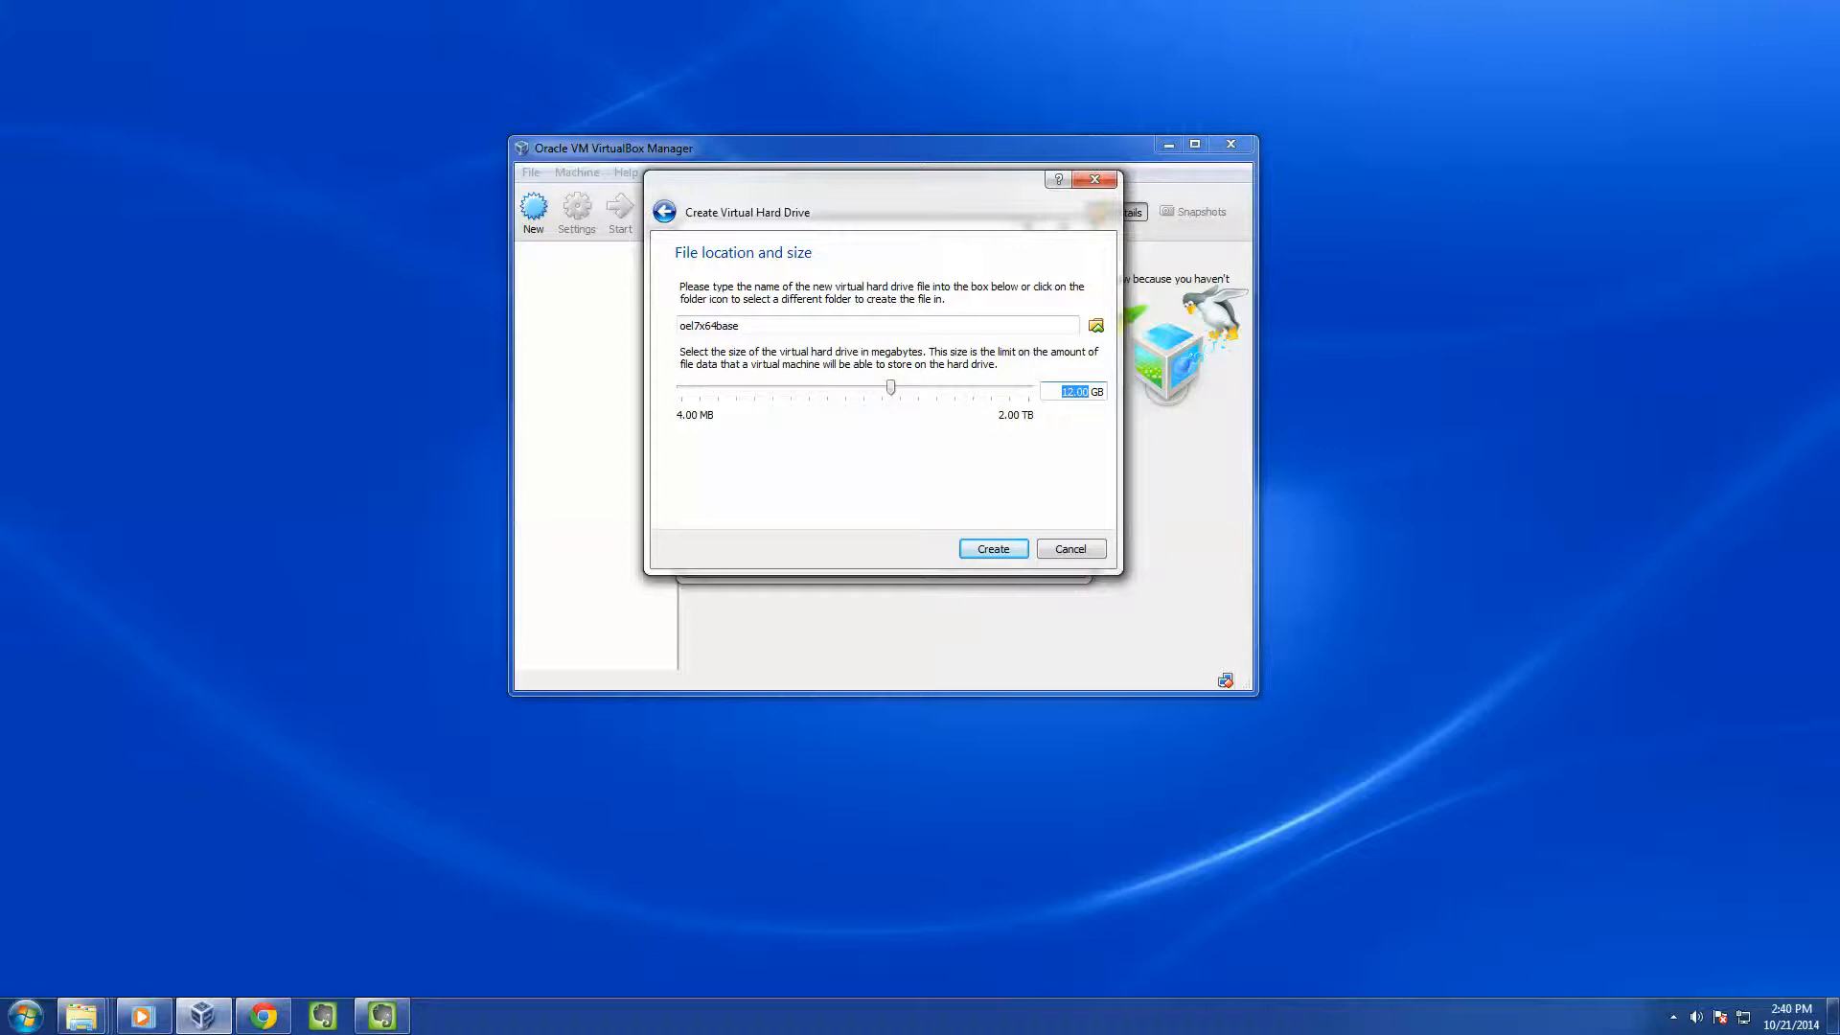
text(50)
key(Return)
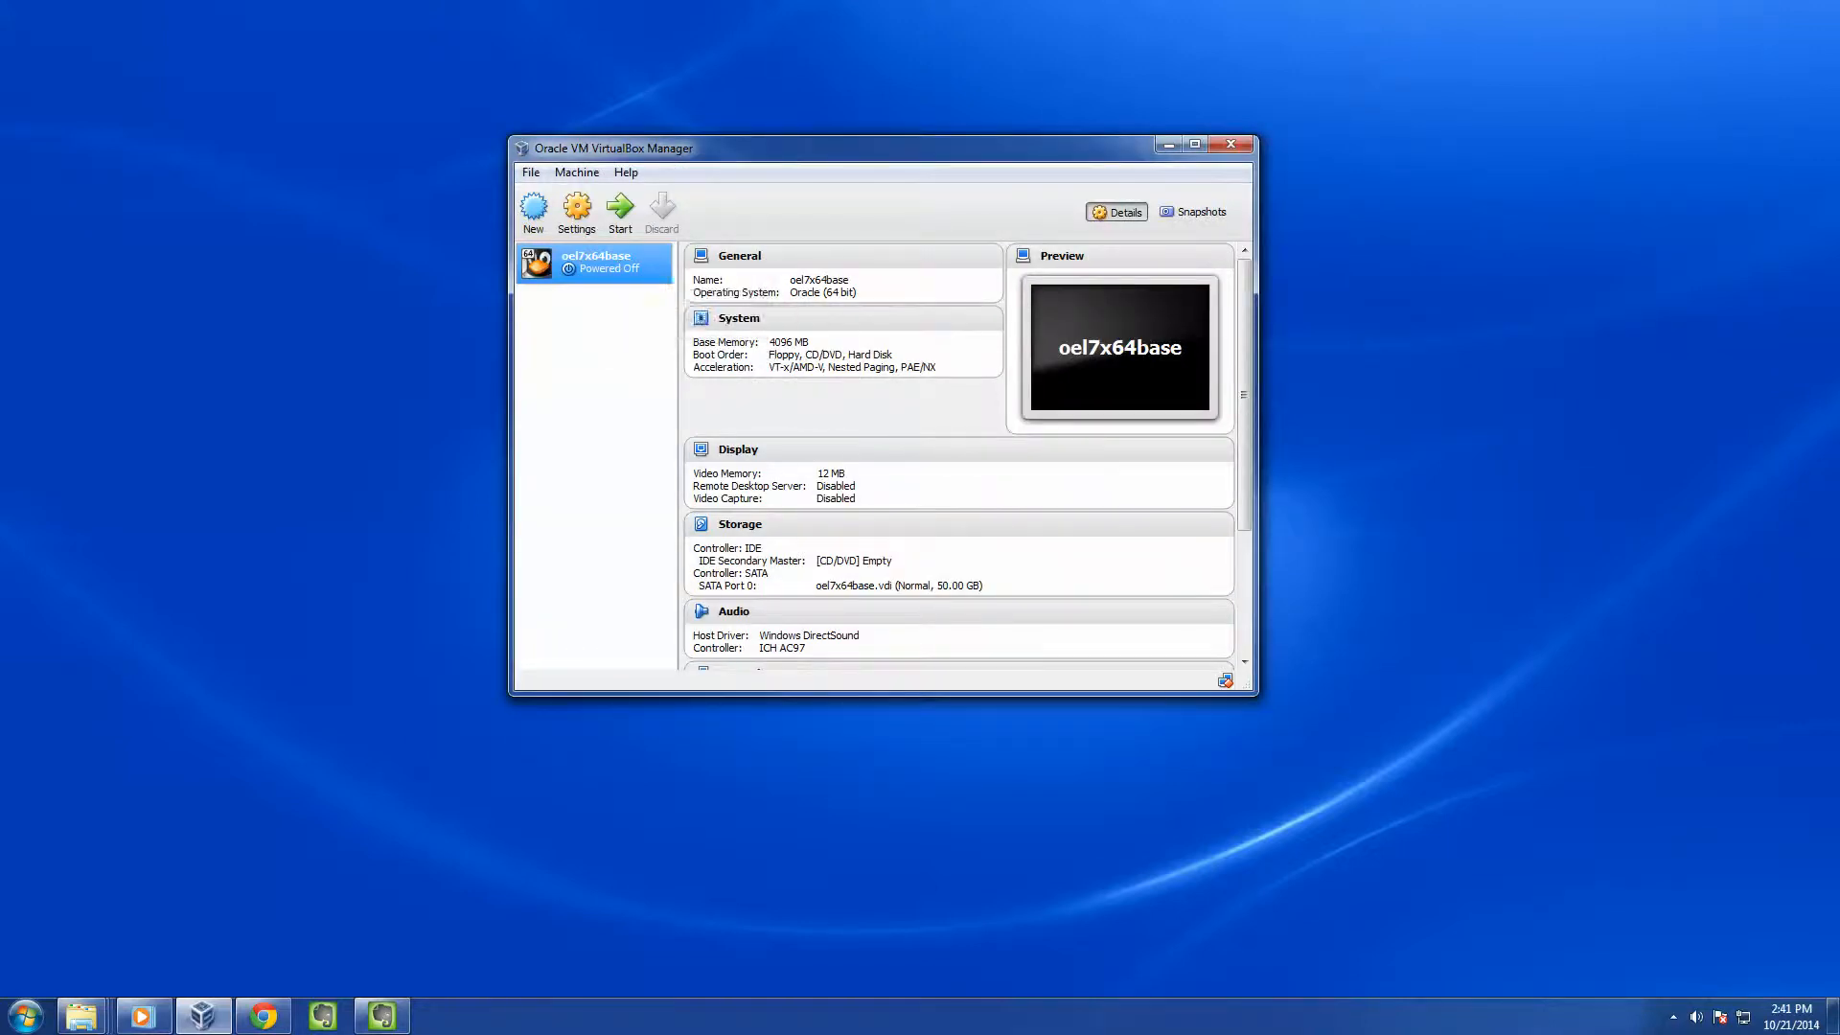
Open the Settings window for the oel7x64base machine
right_click(604, 268)
click(652, 276)
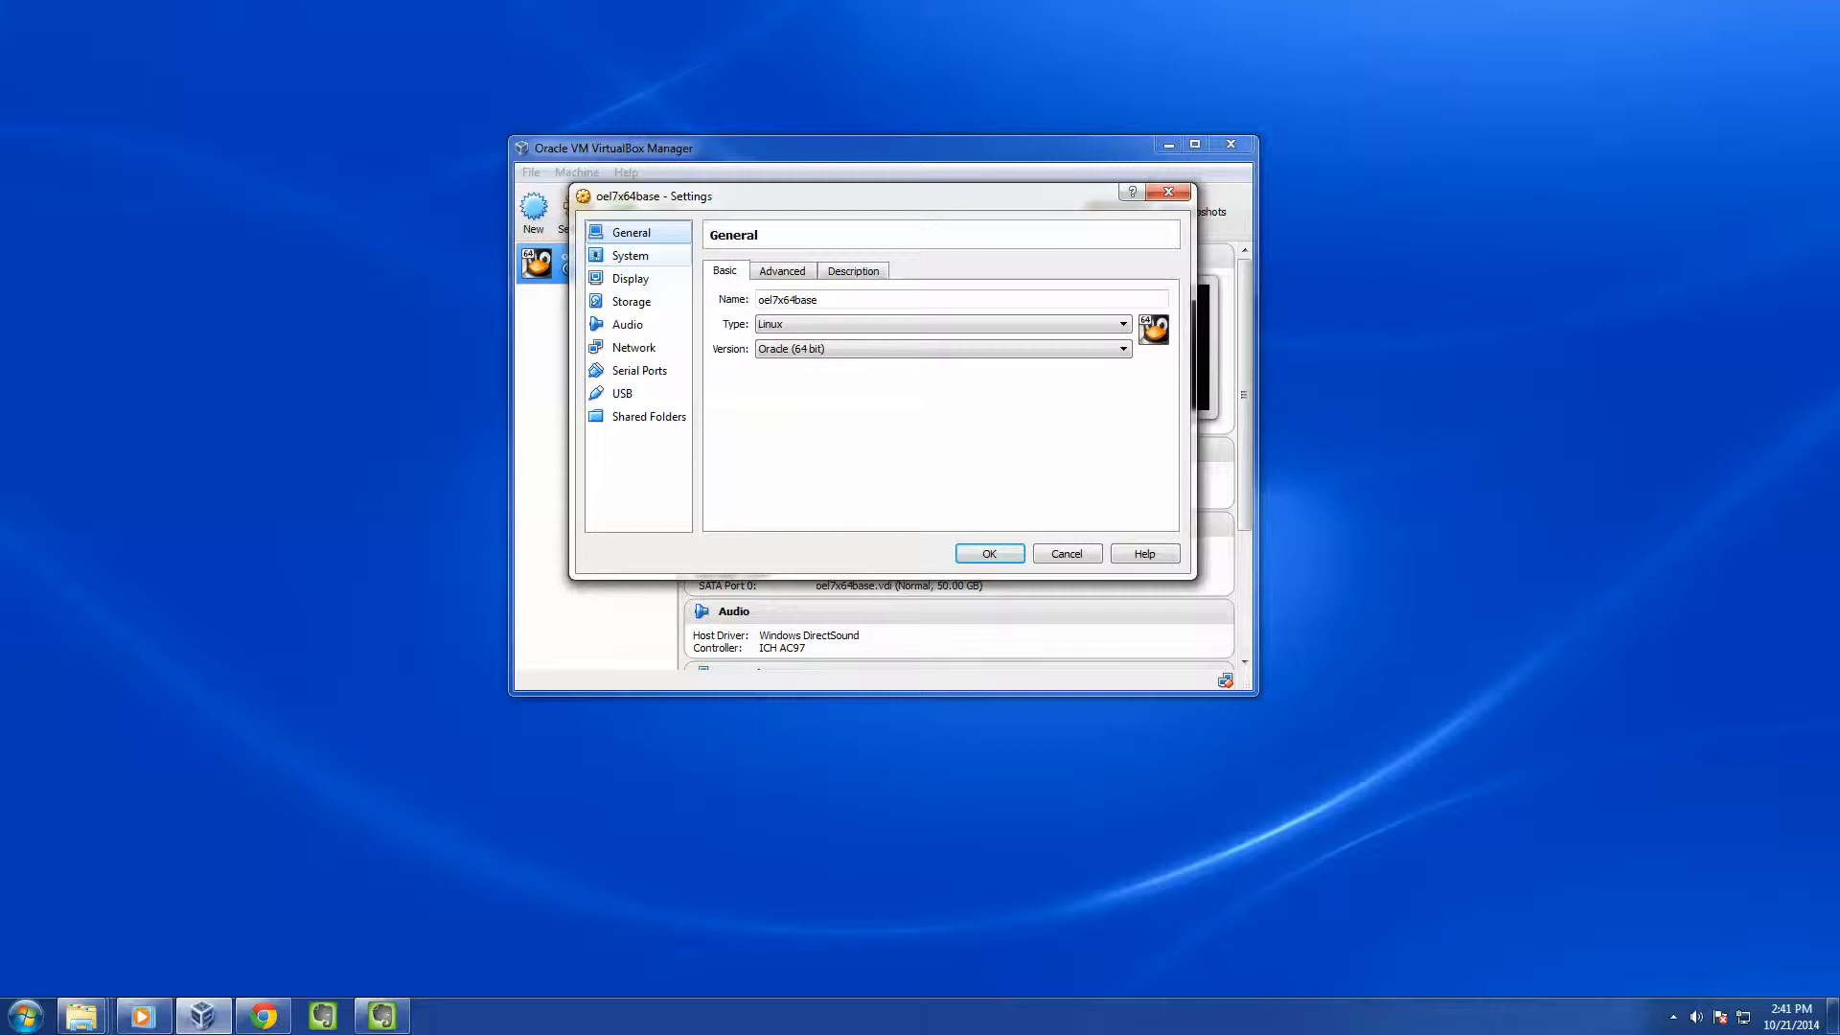
Set oel7x64base to 2 processors under System settings, then move to Storage
click(631, 256)
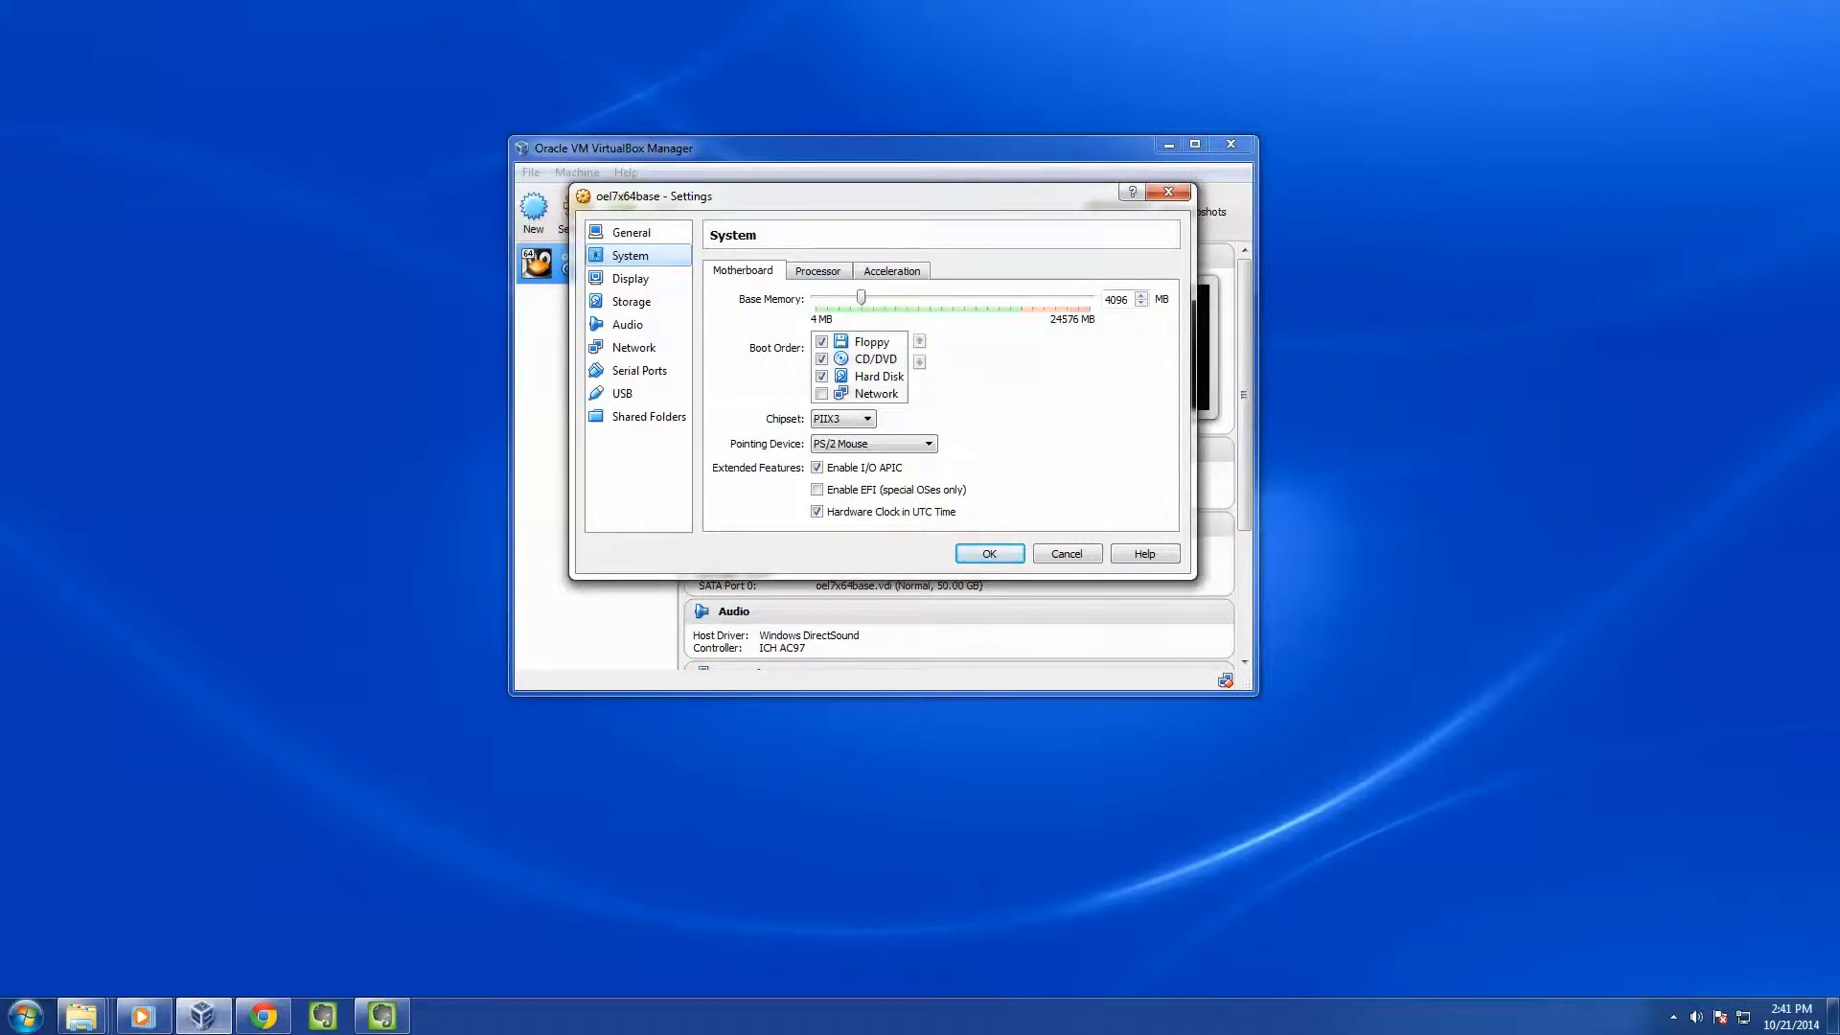
click(819, 271)
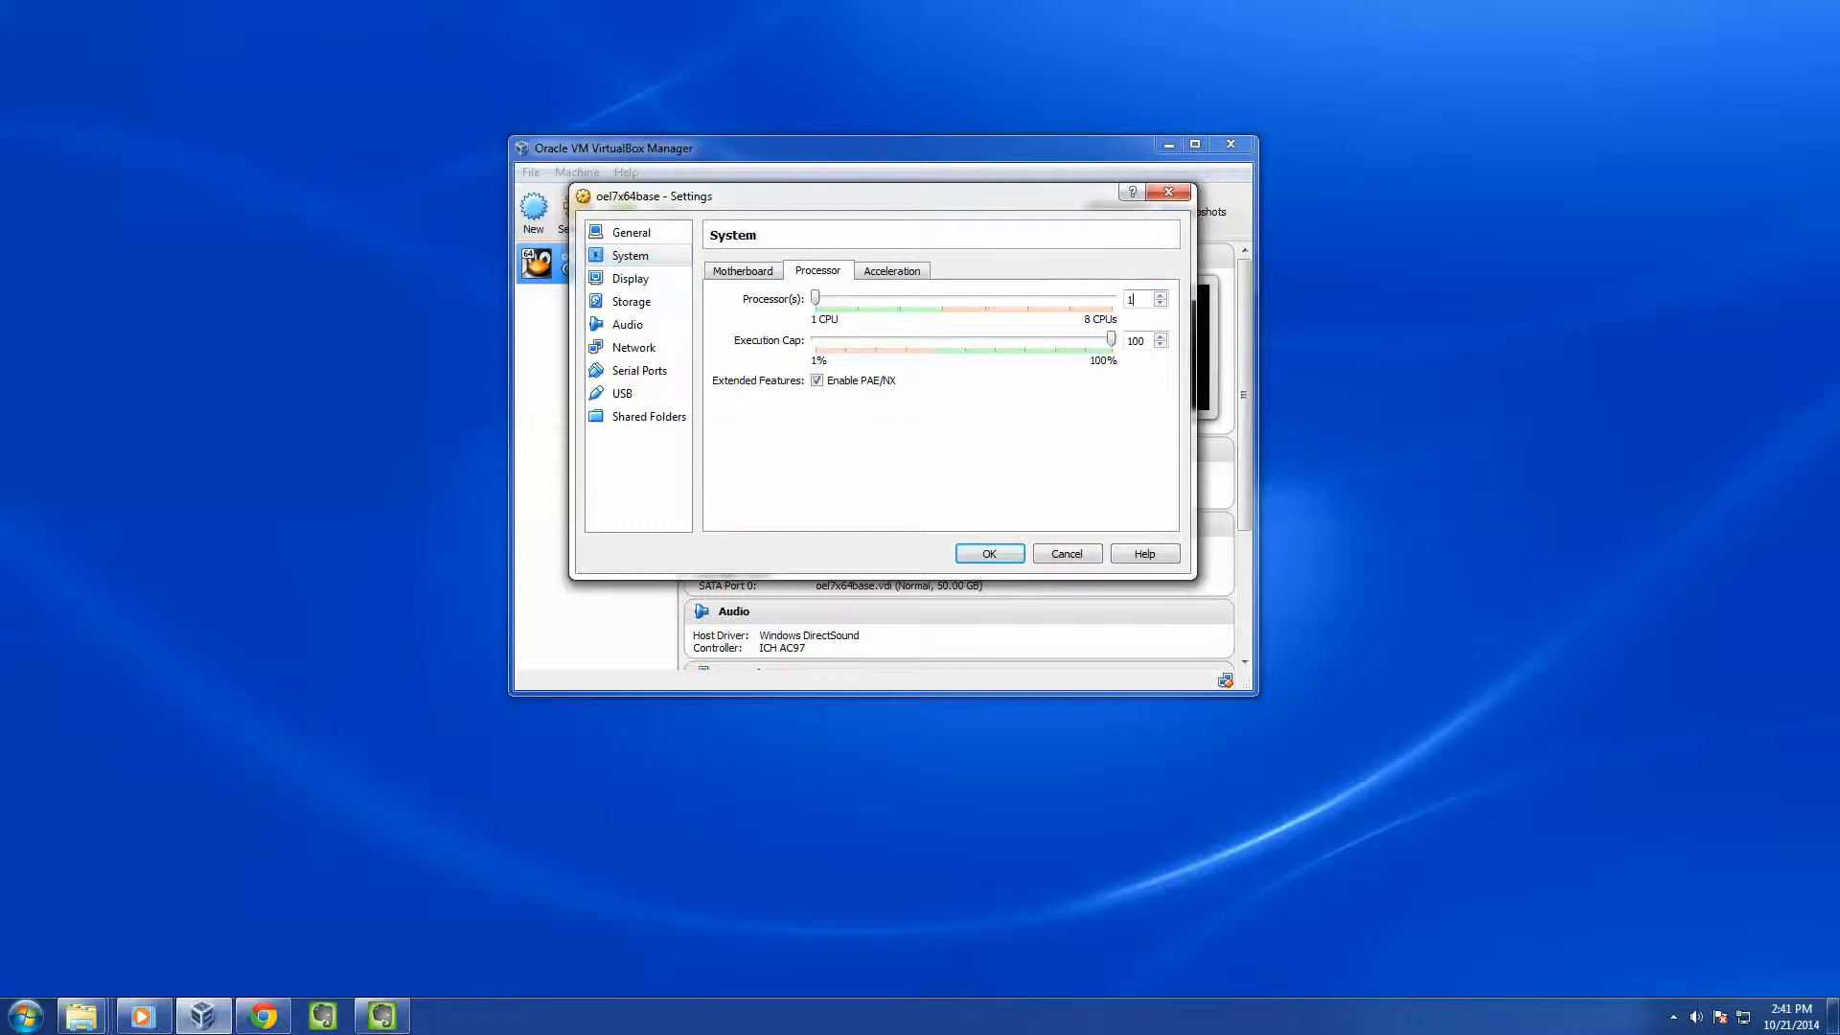
double_click(1131, 300)
text(2)
click(631, 278)
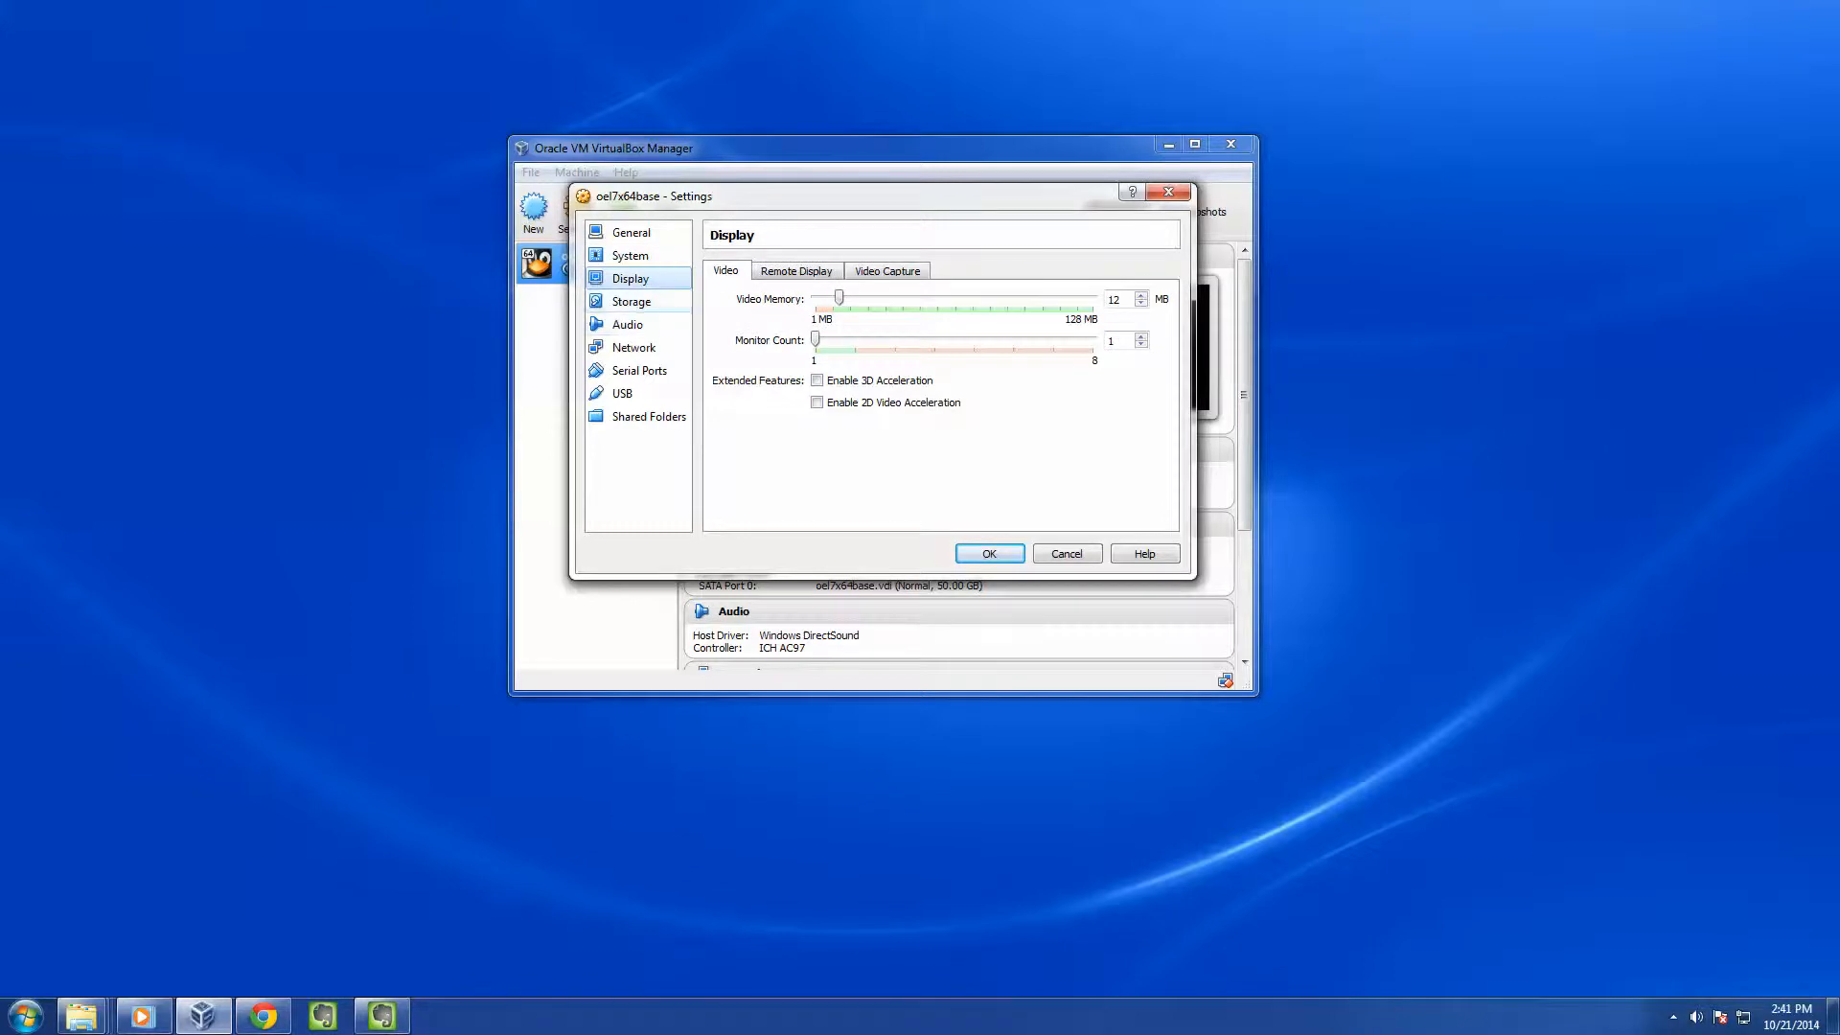
click(631, 302)
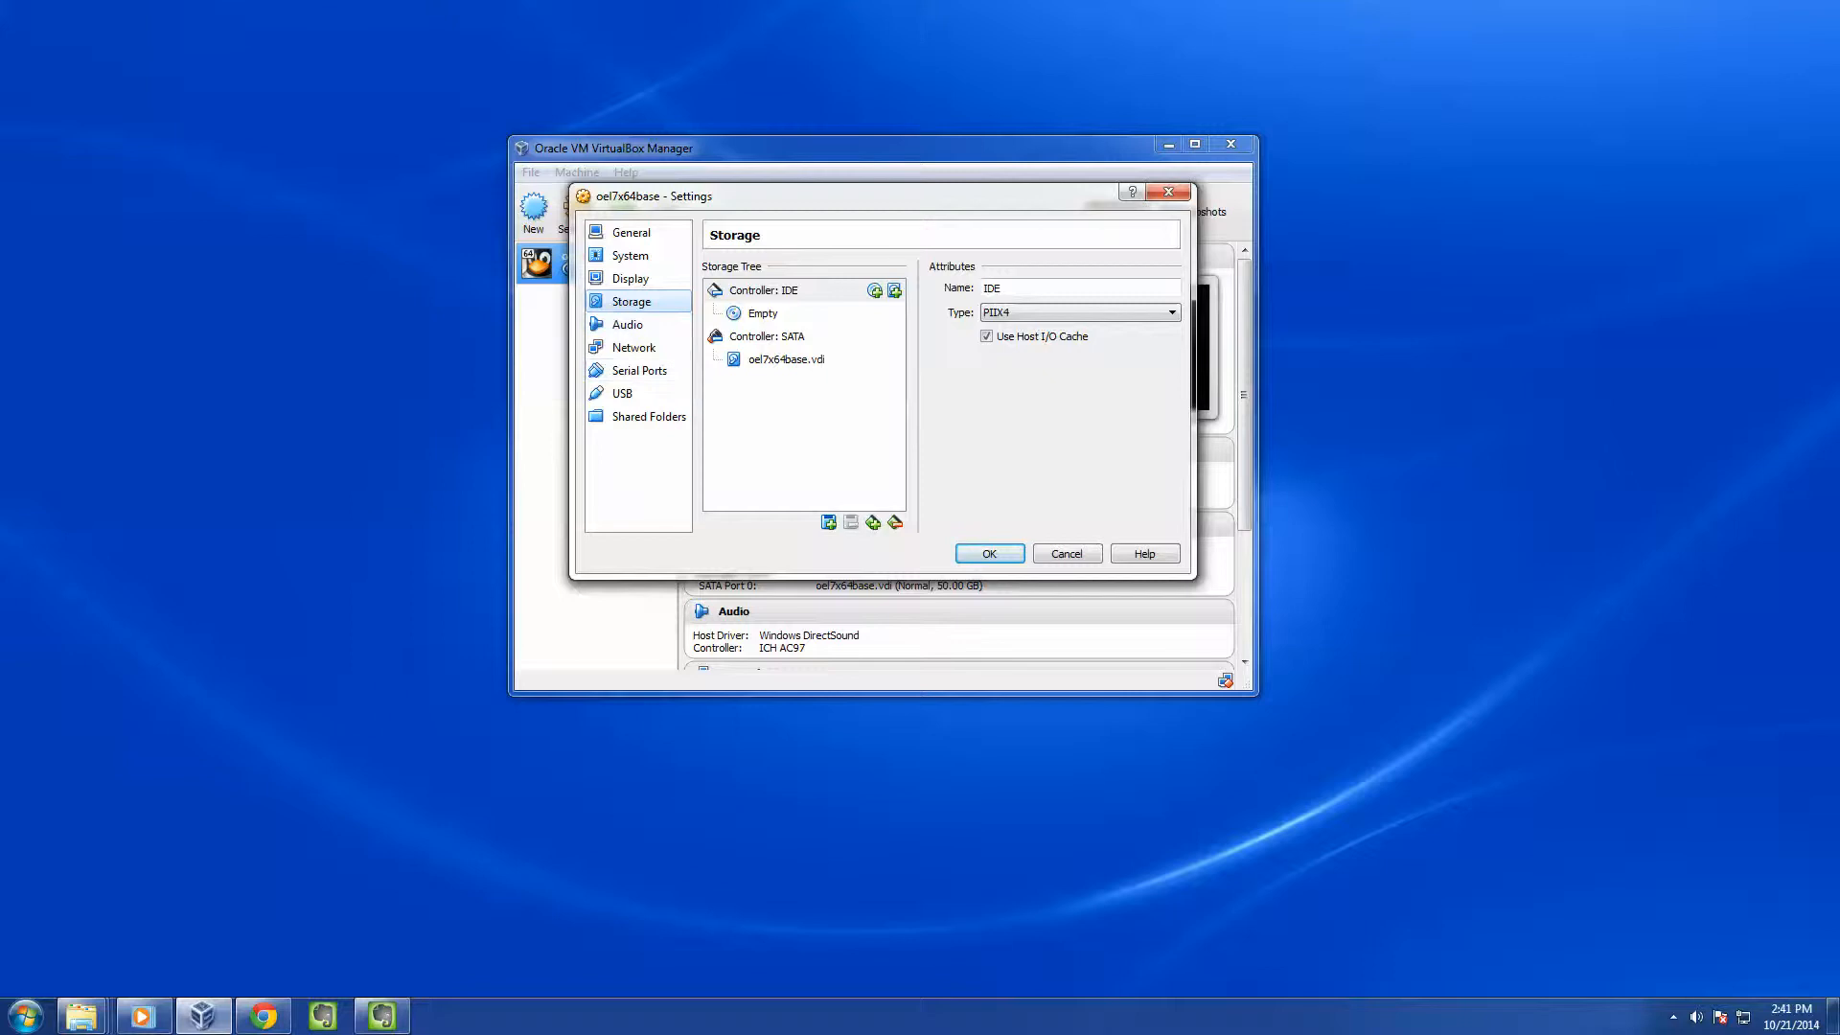
Replace the empty IDE CD/DVD drive with one holding V46135-01-OEL7x64.iso
click(764, 314)
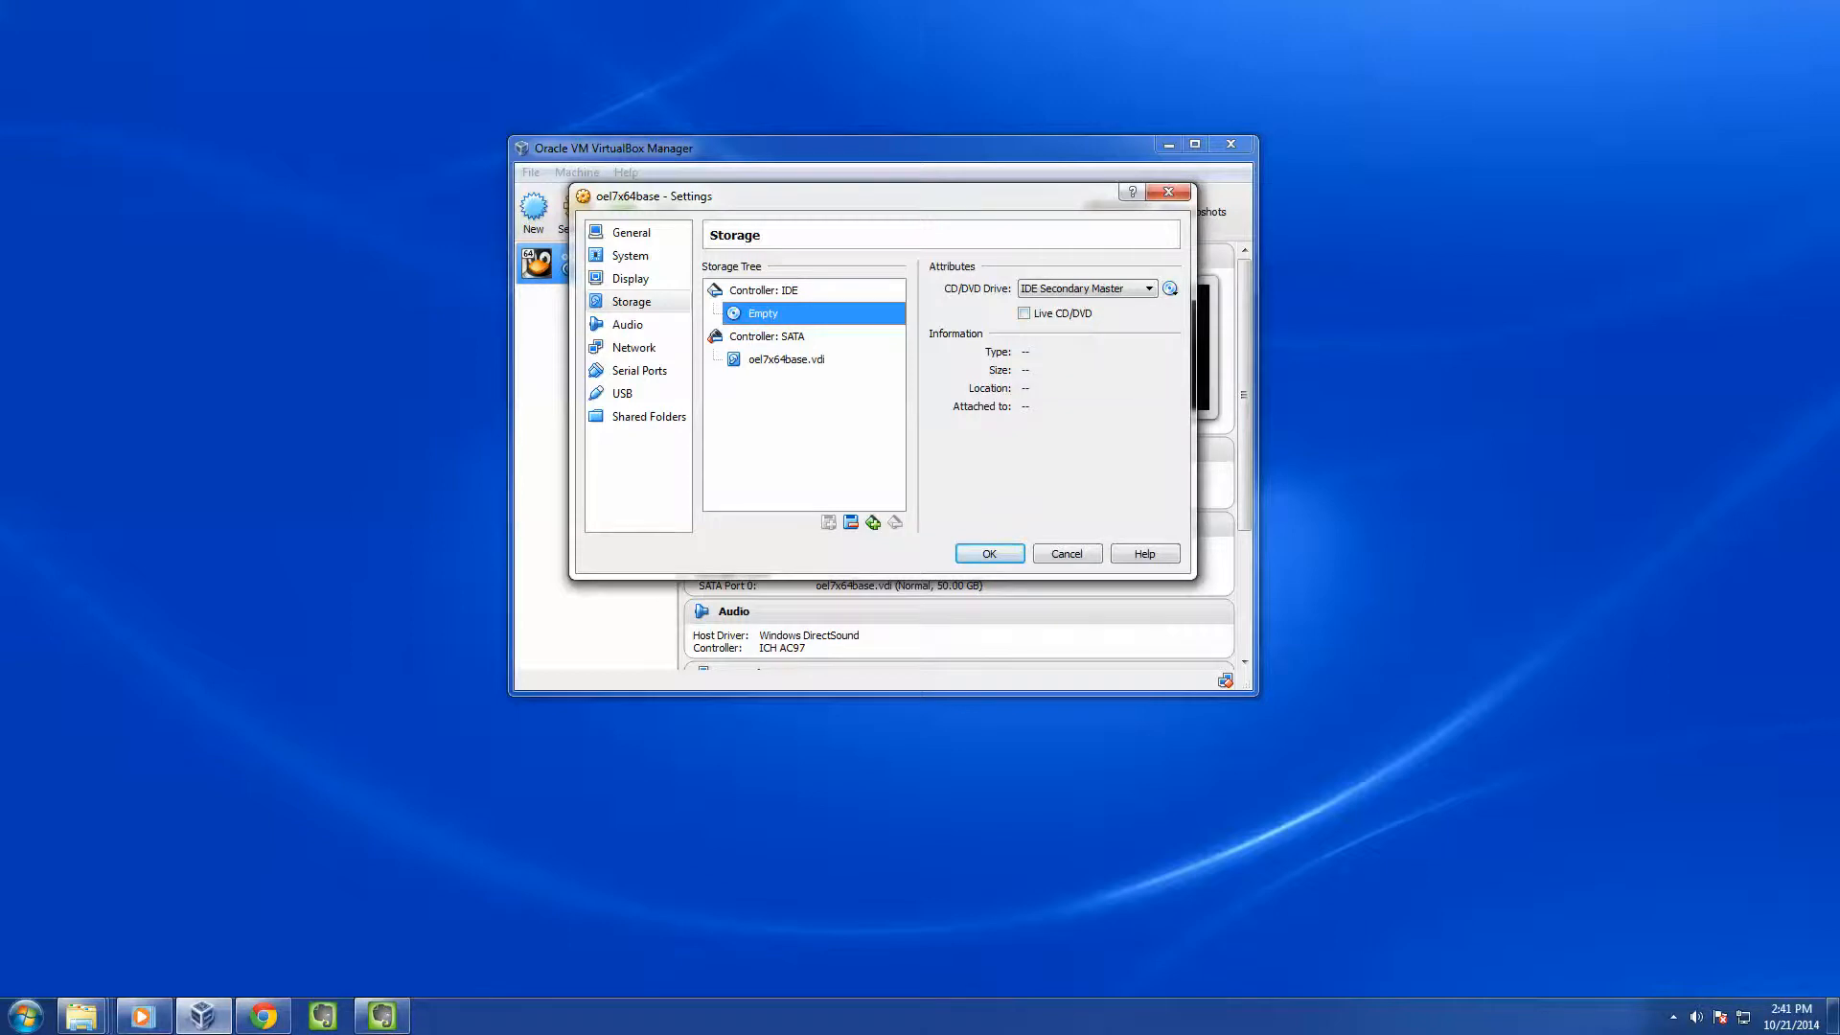
click(850, 523)
key(Return)
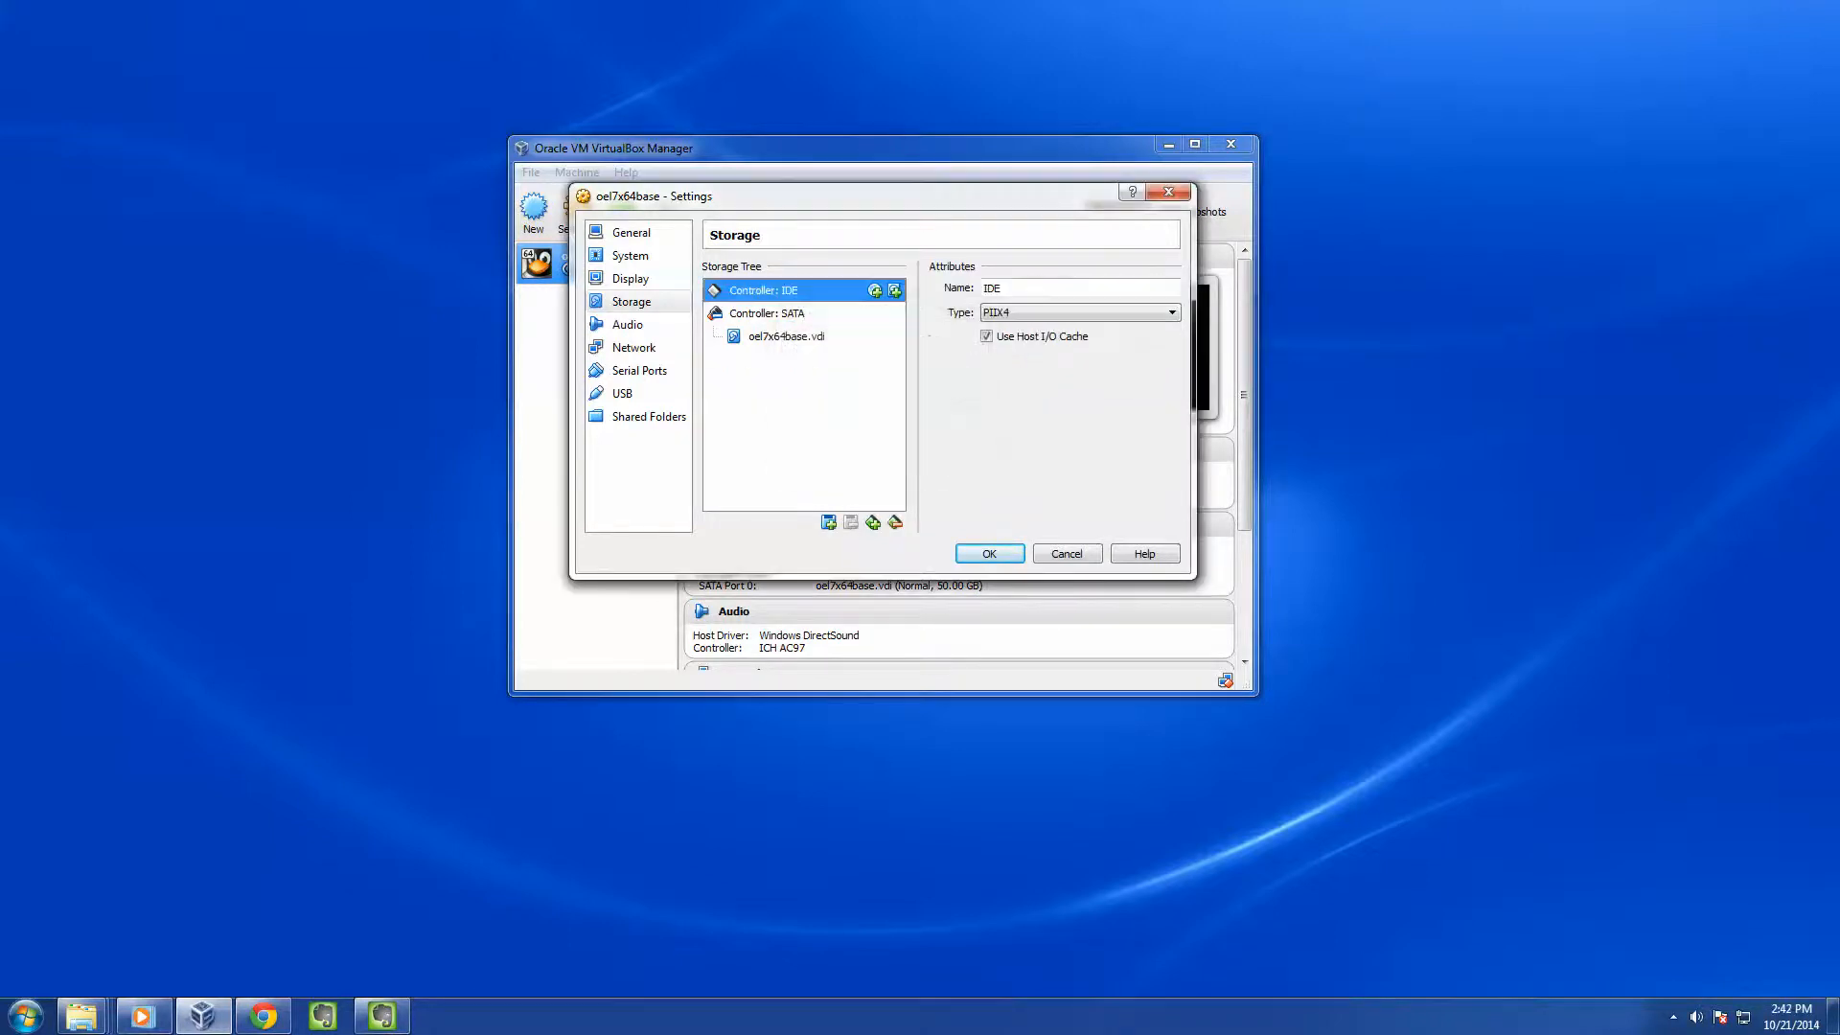
click(875, 291)
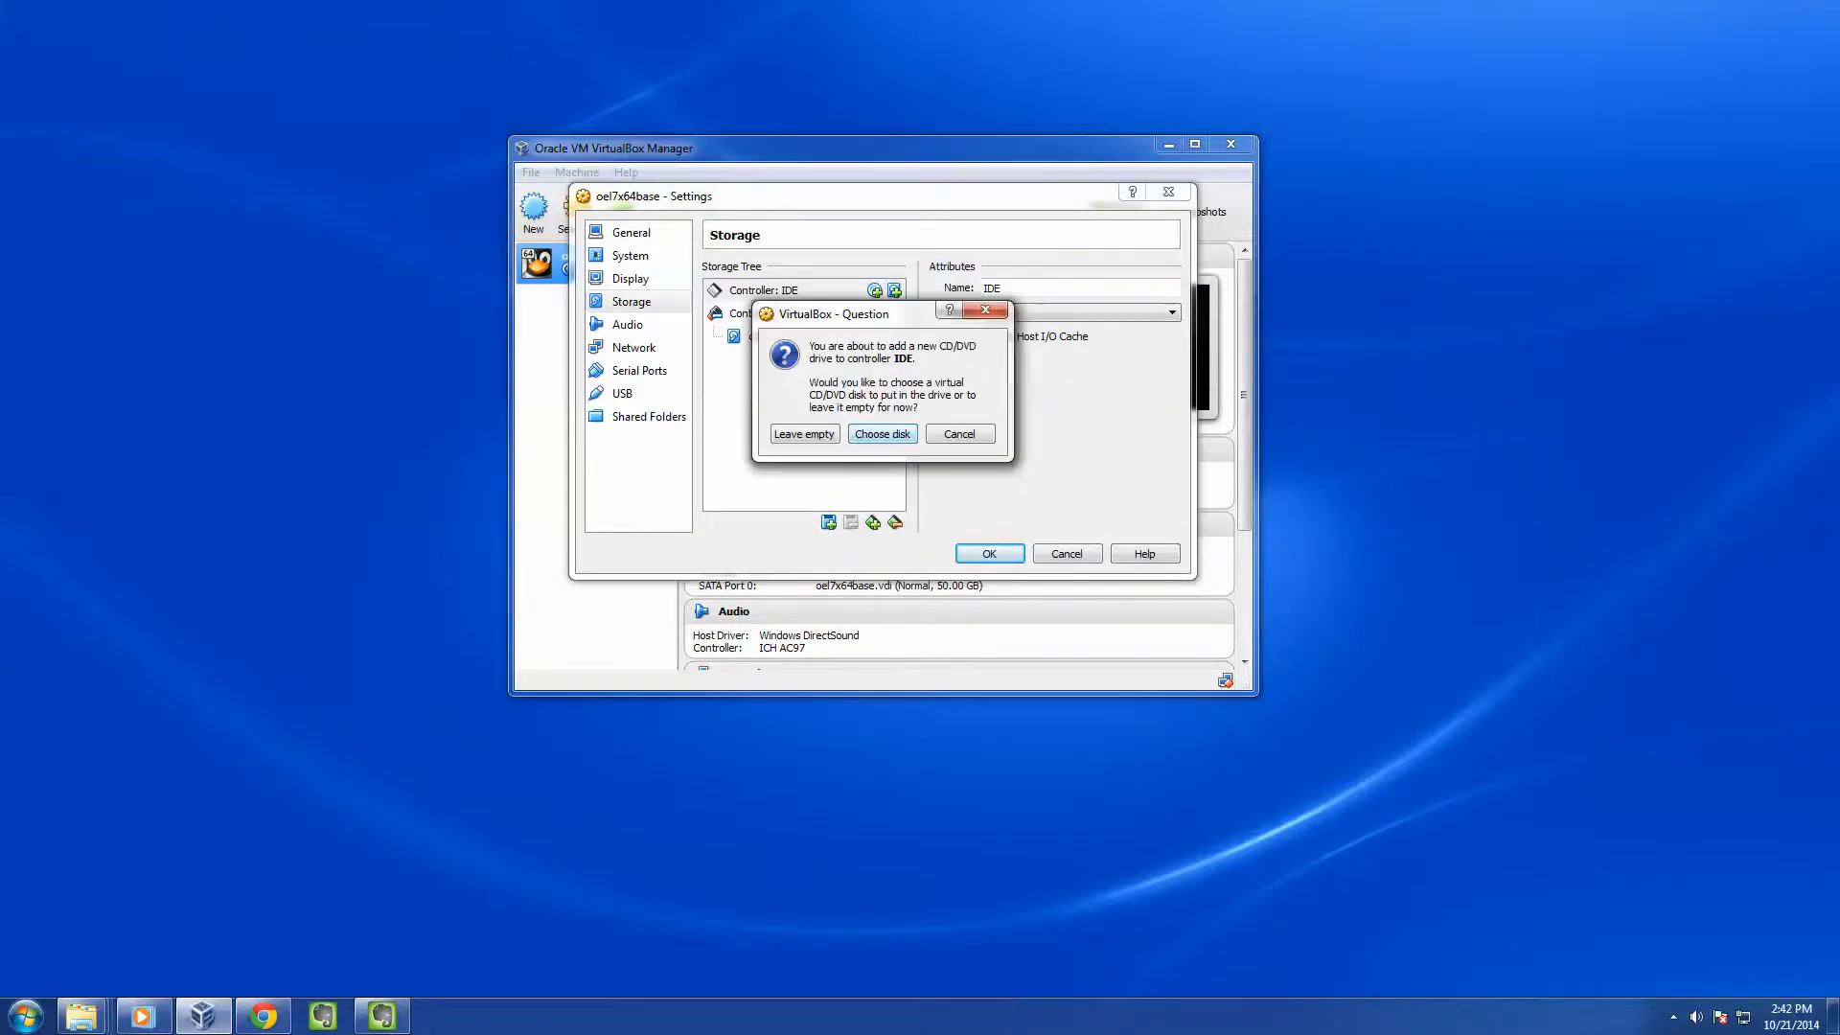
key(Return)
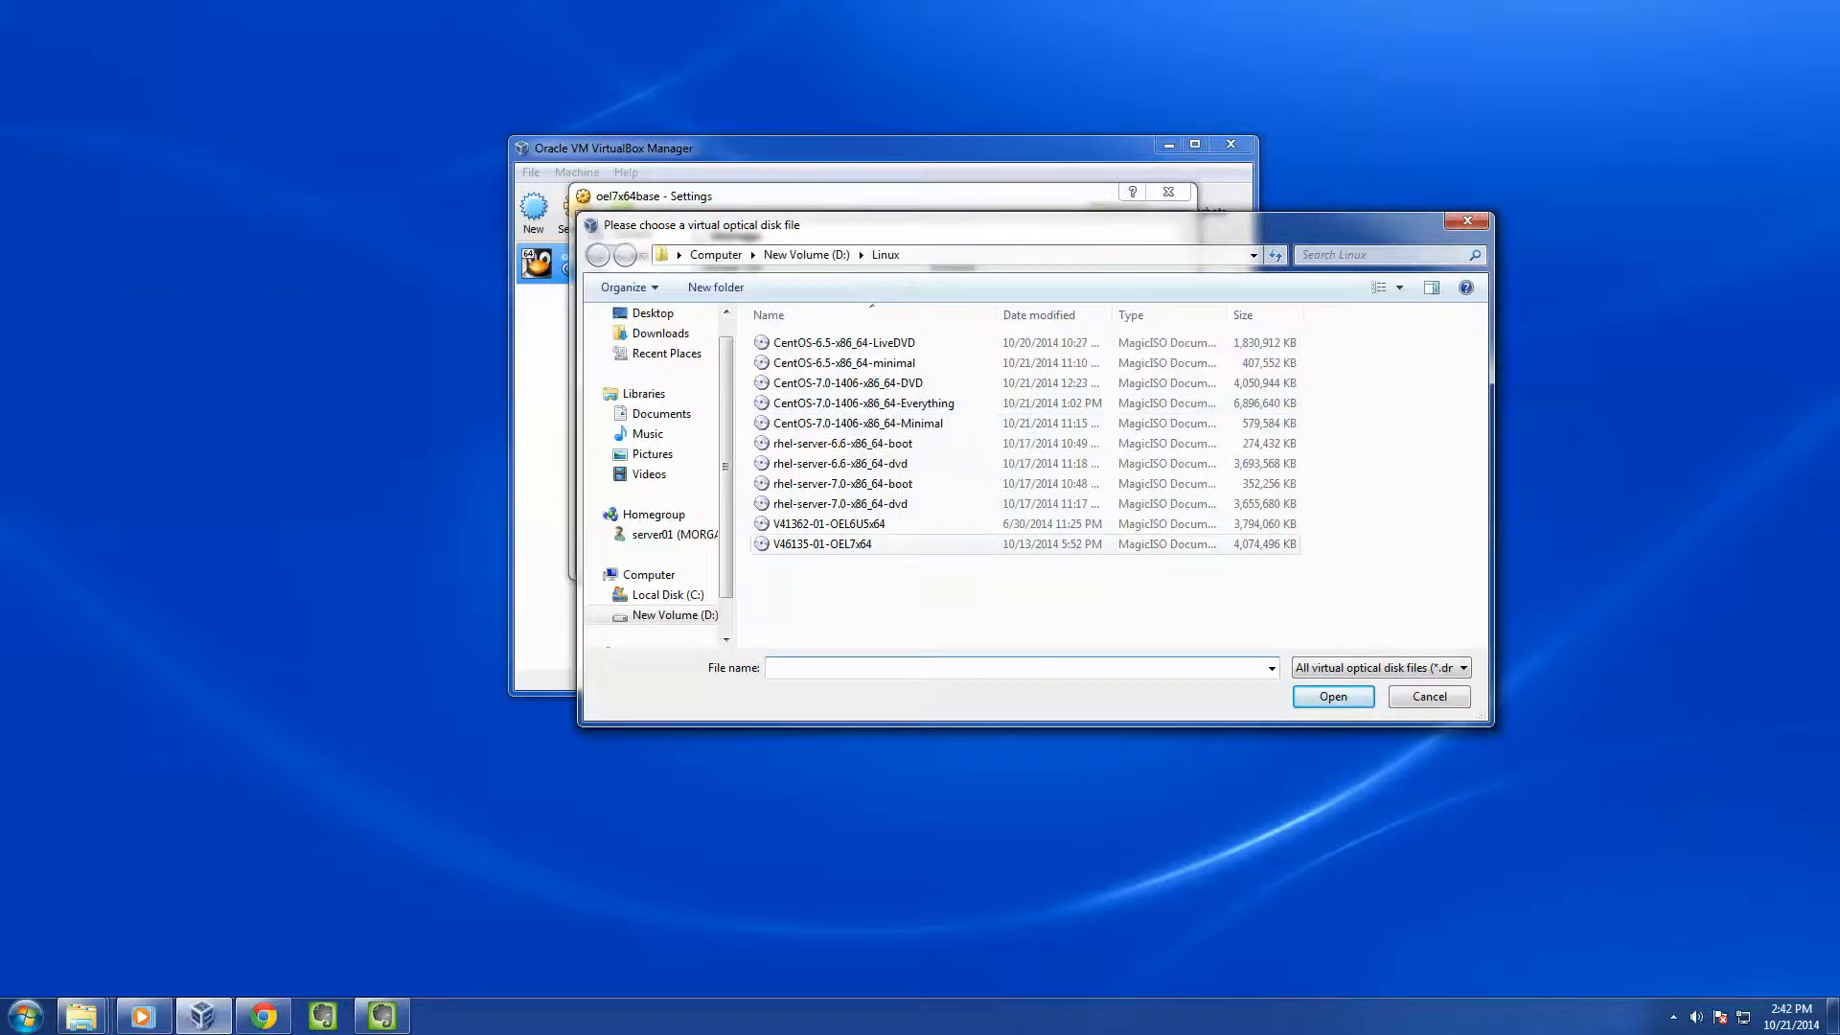
double_click(822, 544)
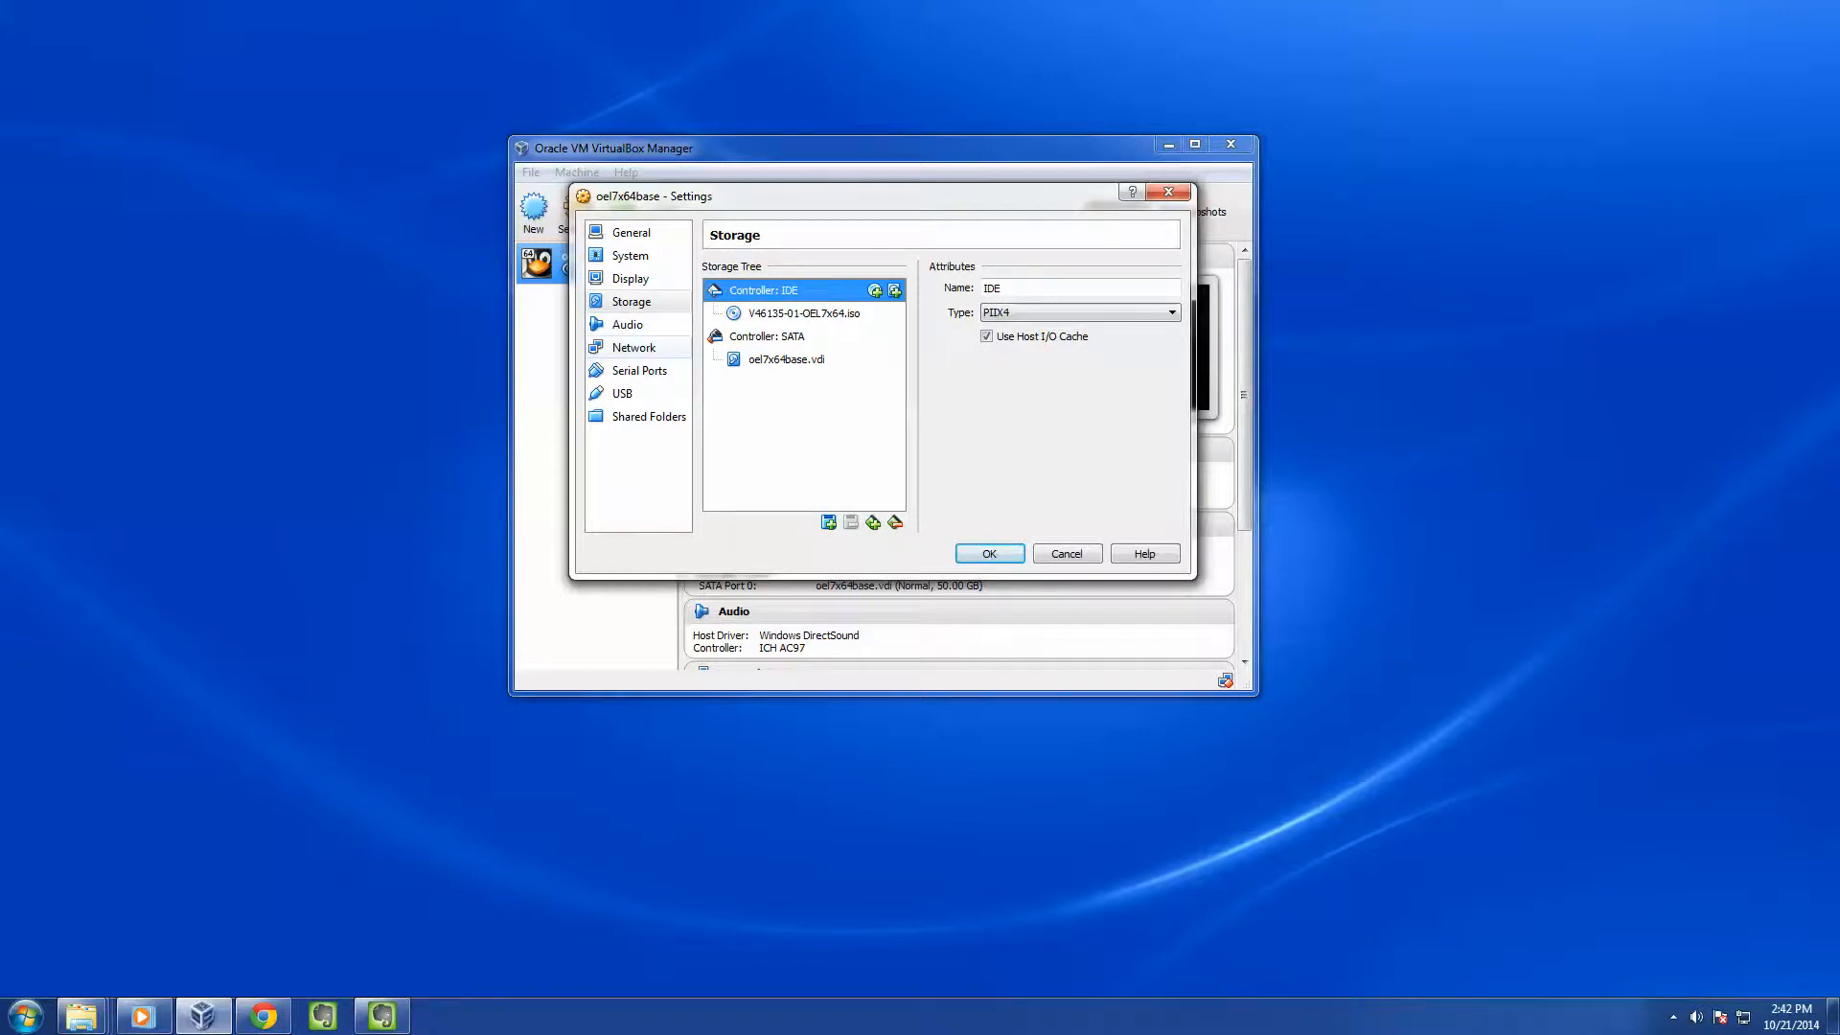
click(634, 348)
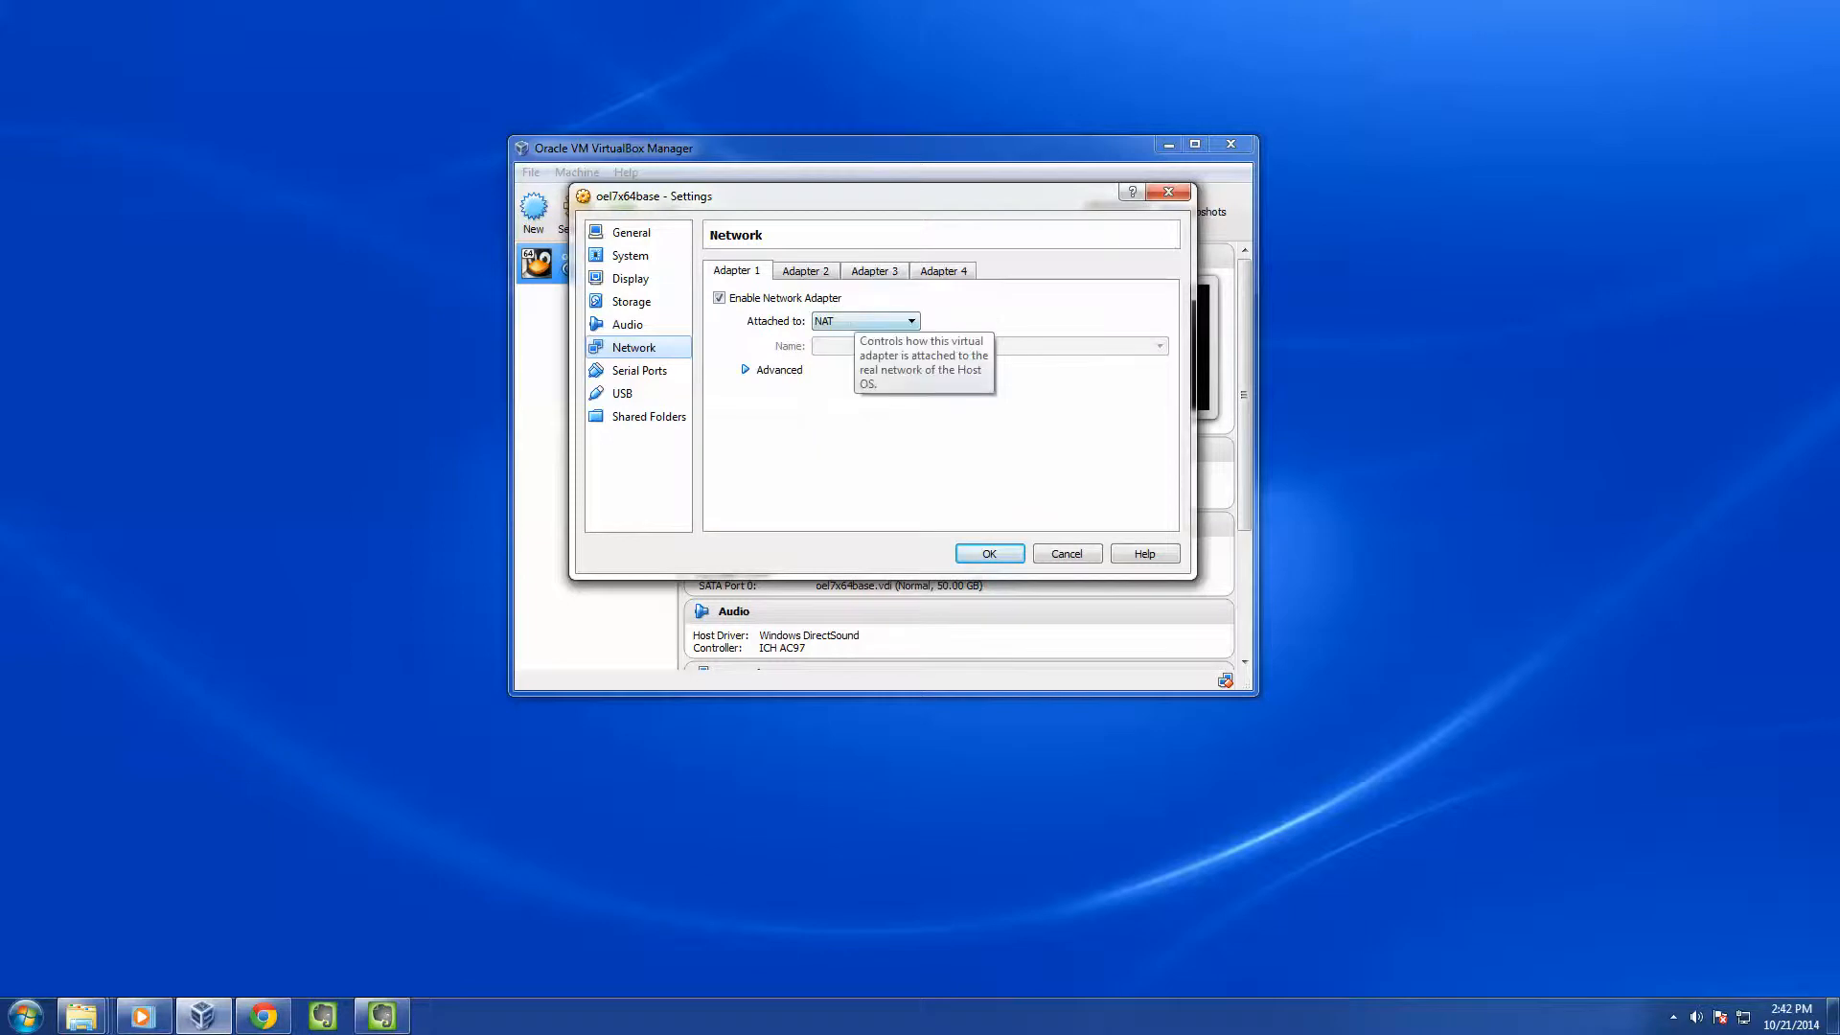
Attach Adapter 1 as Bridged Adapter, save the settings, and start oel7x64base
click(865, 321)
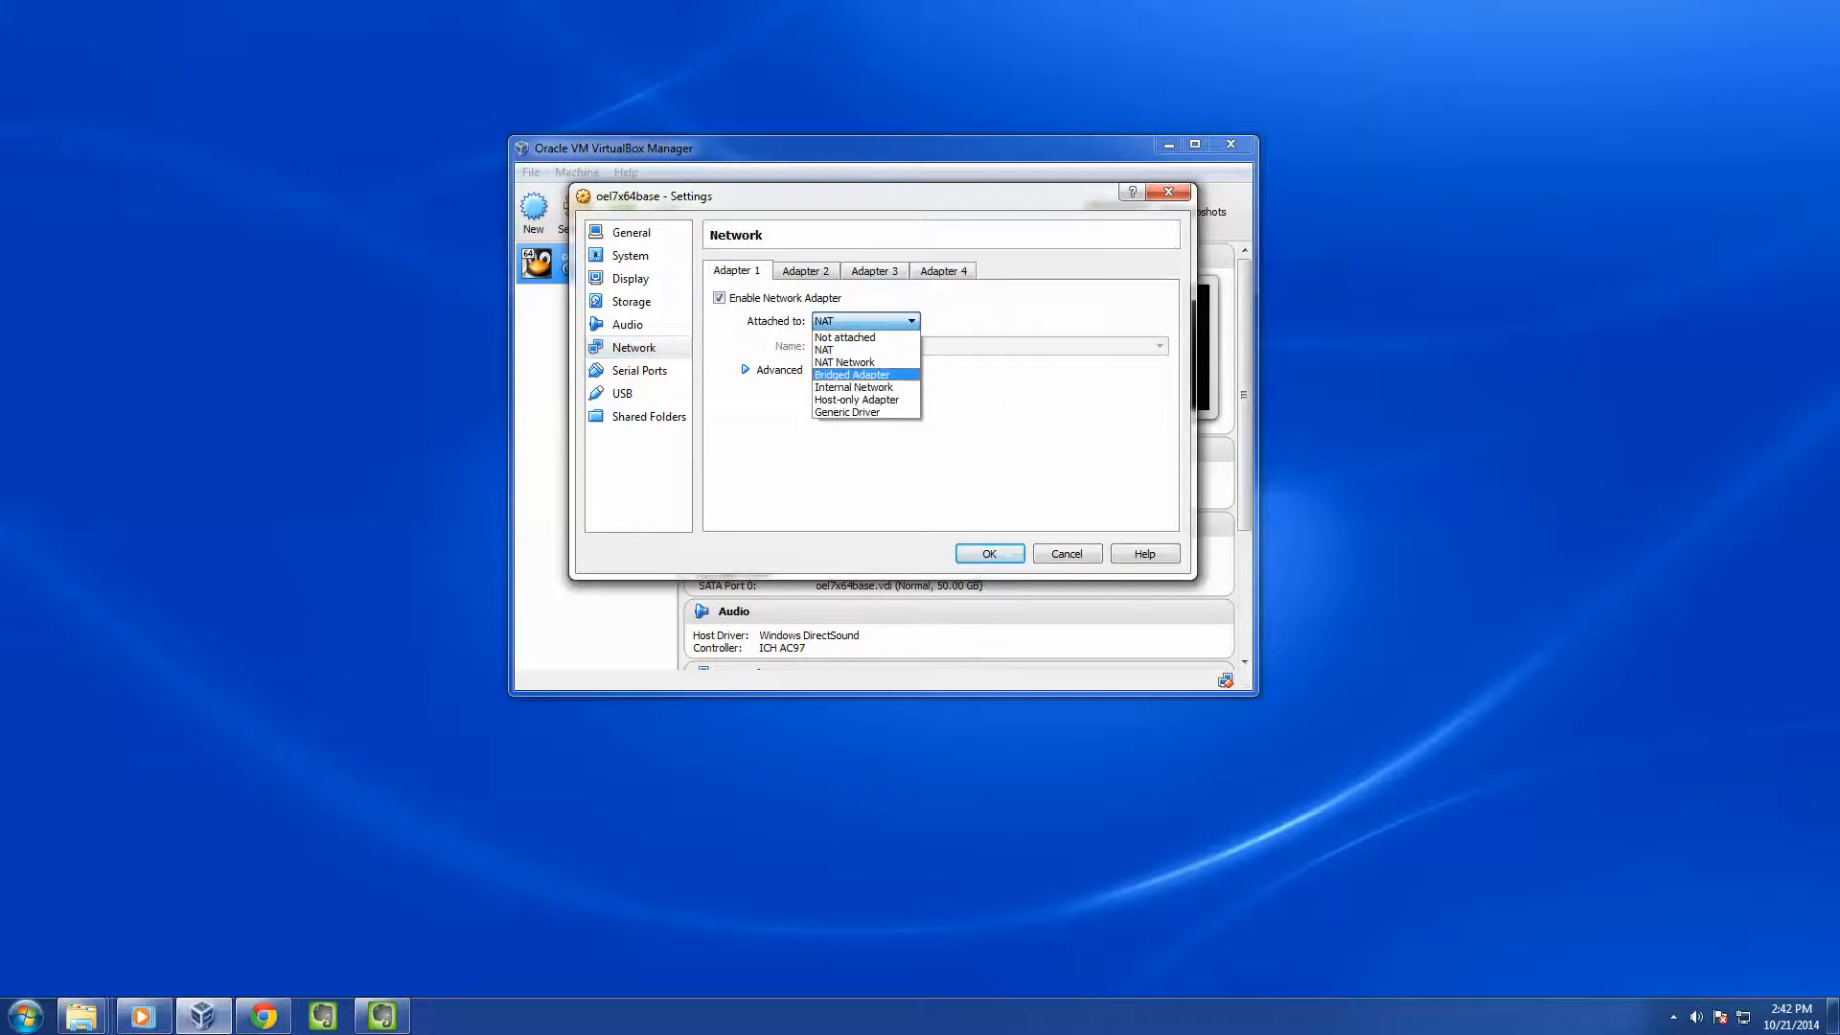
click(853, 375)
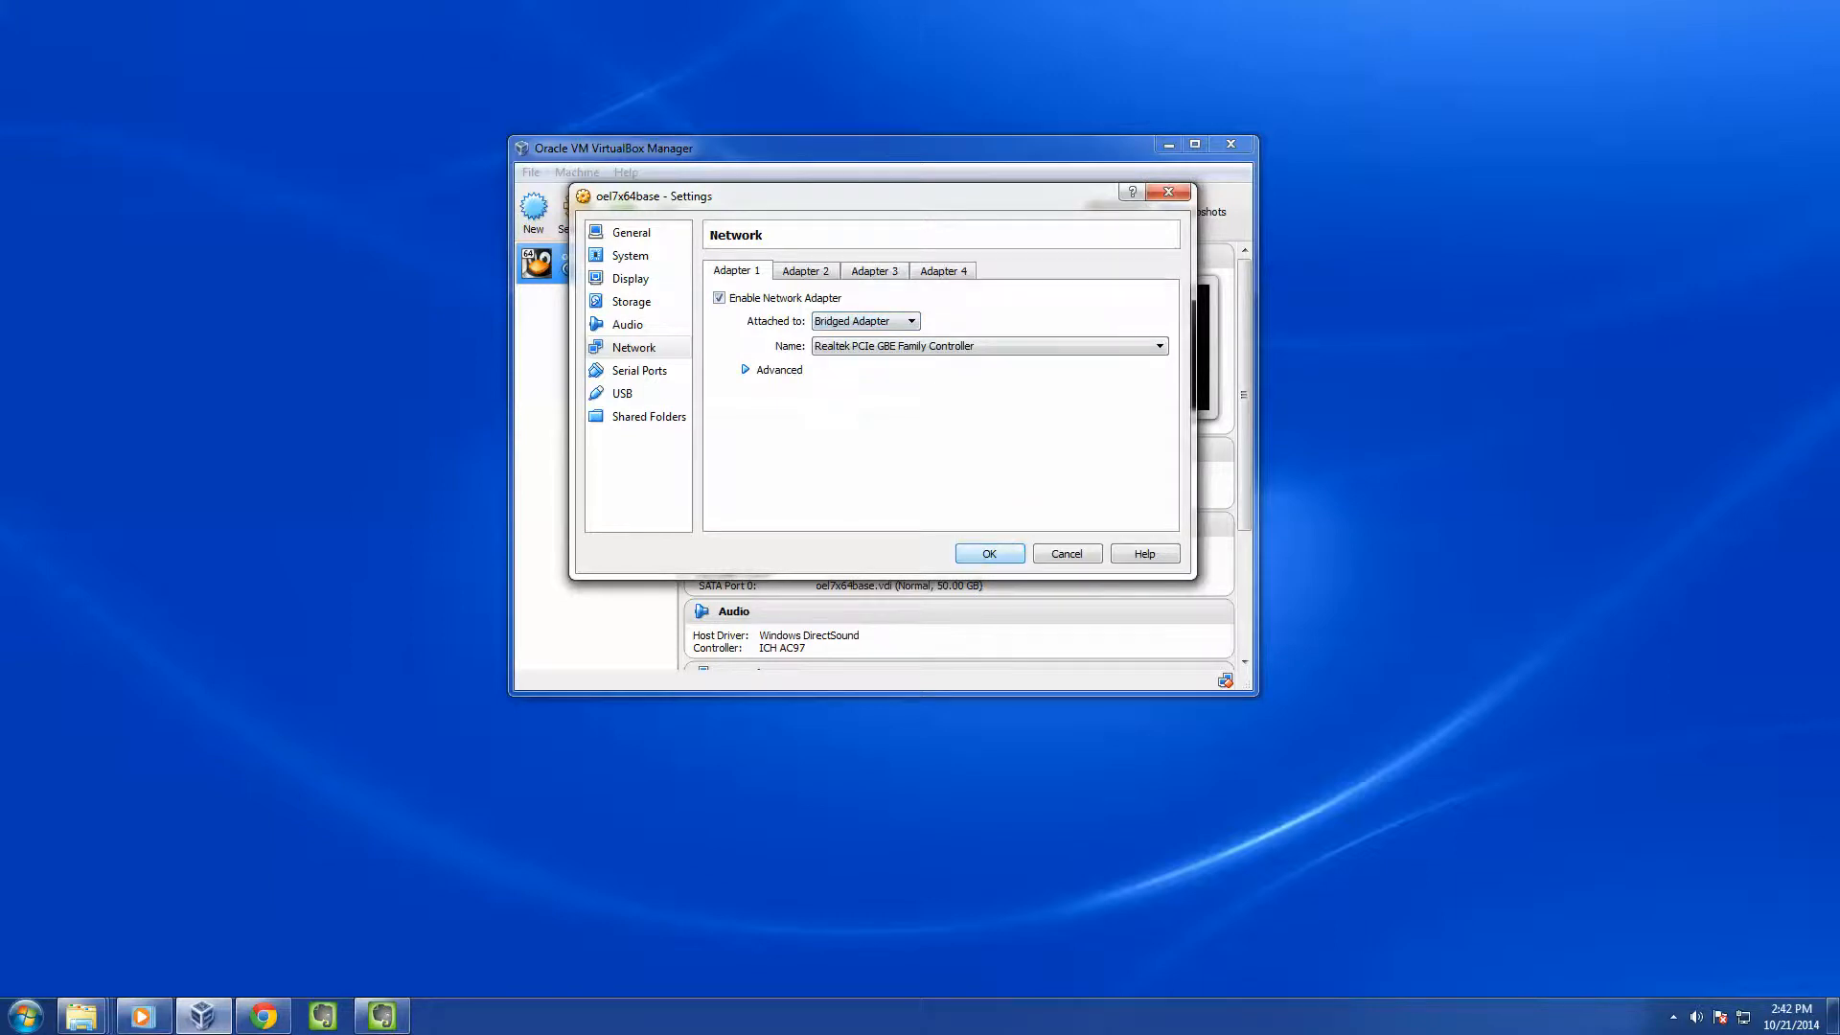
key(Return)
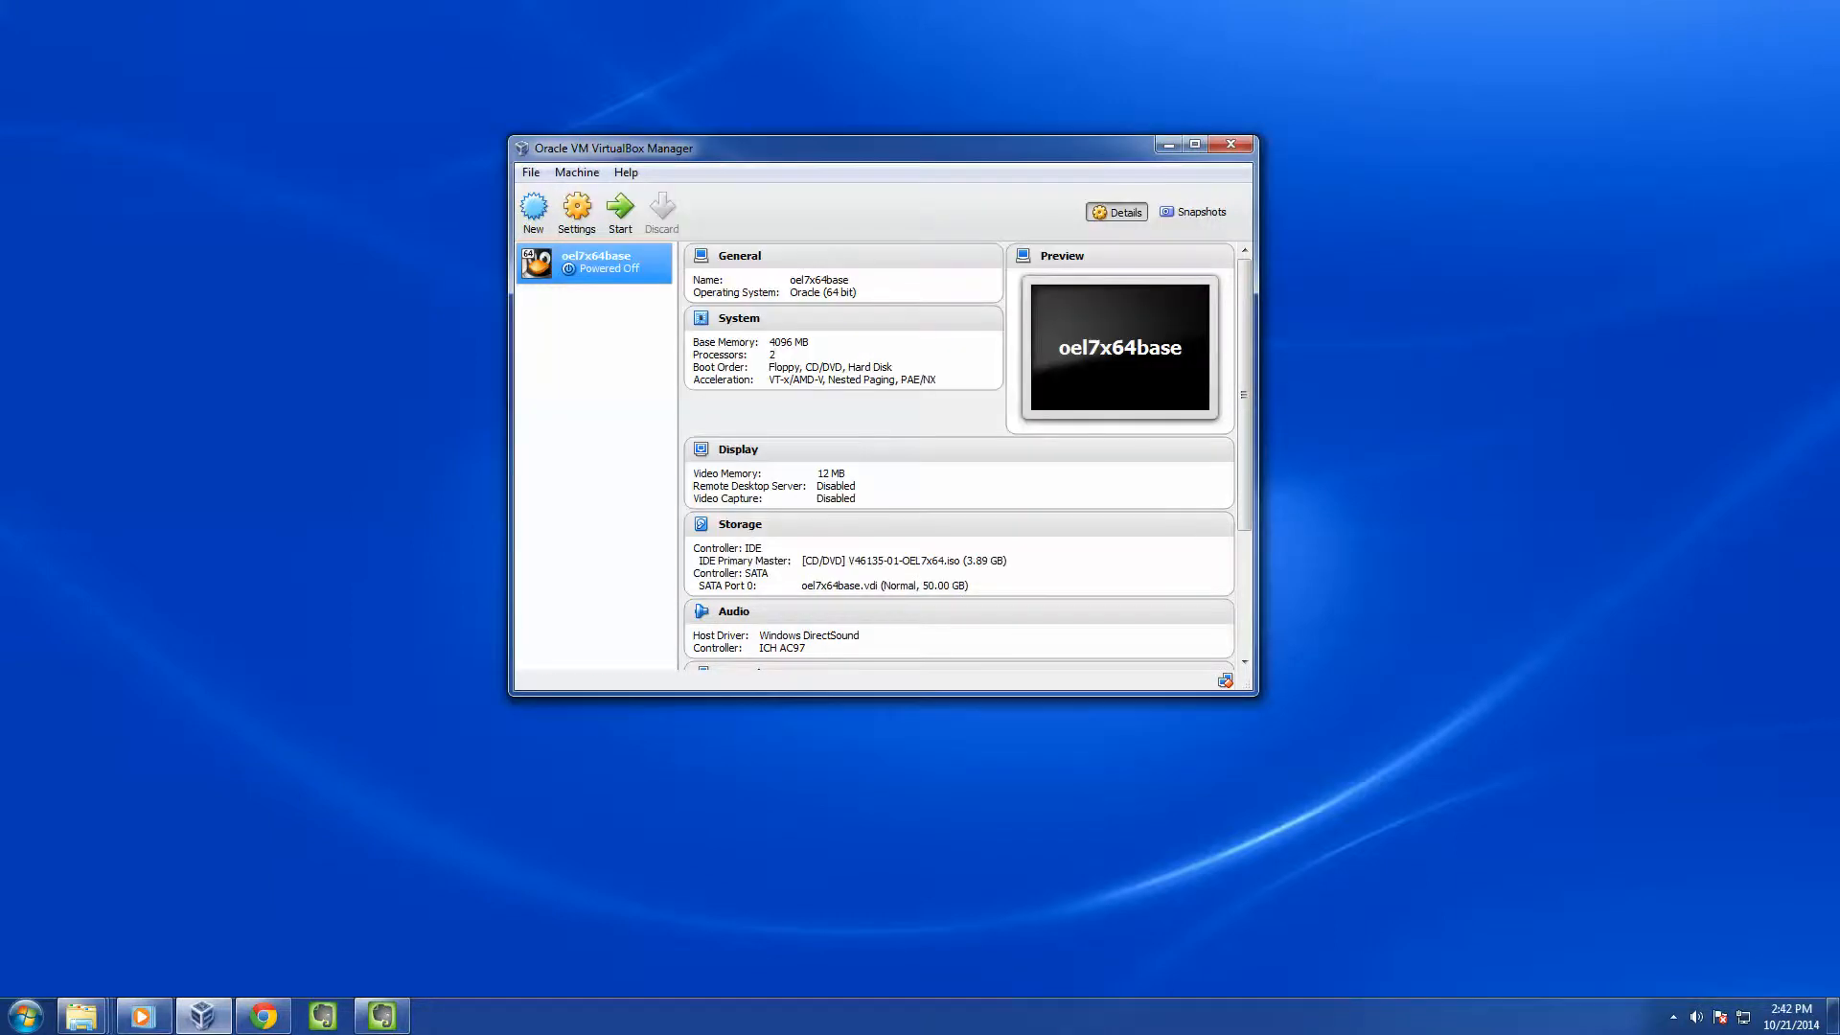
click(620, 206)
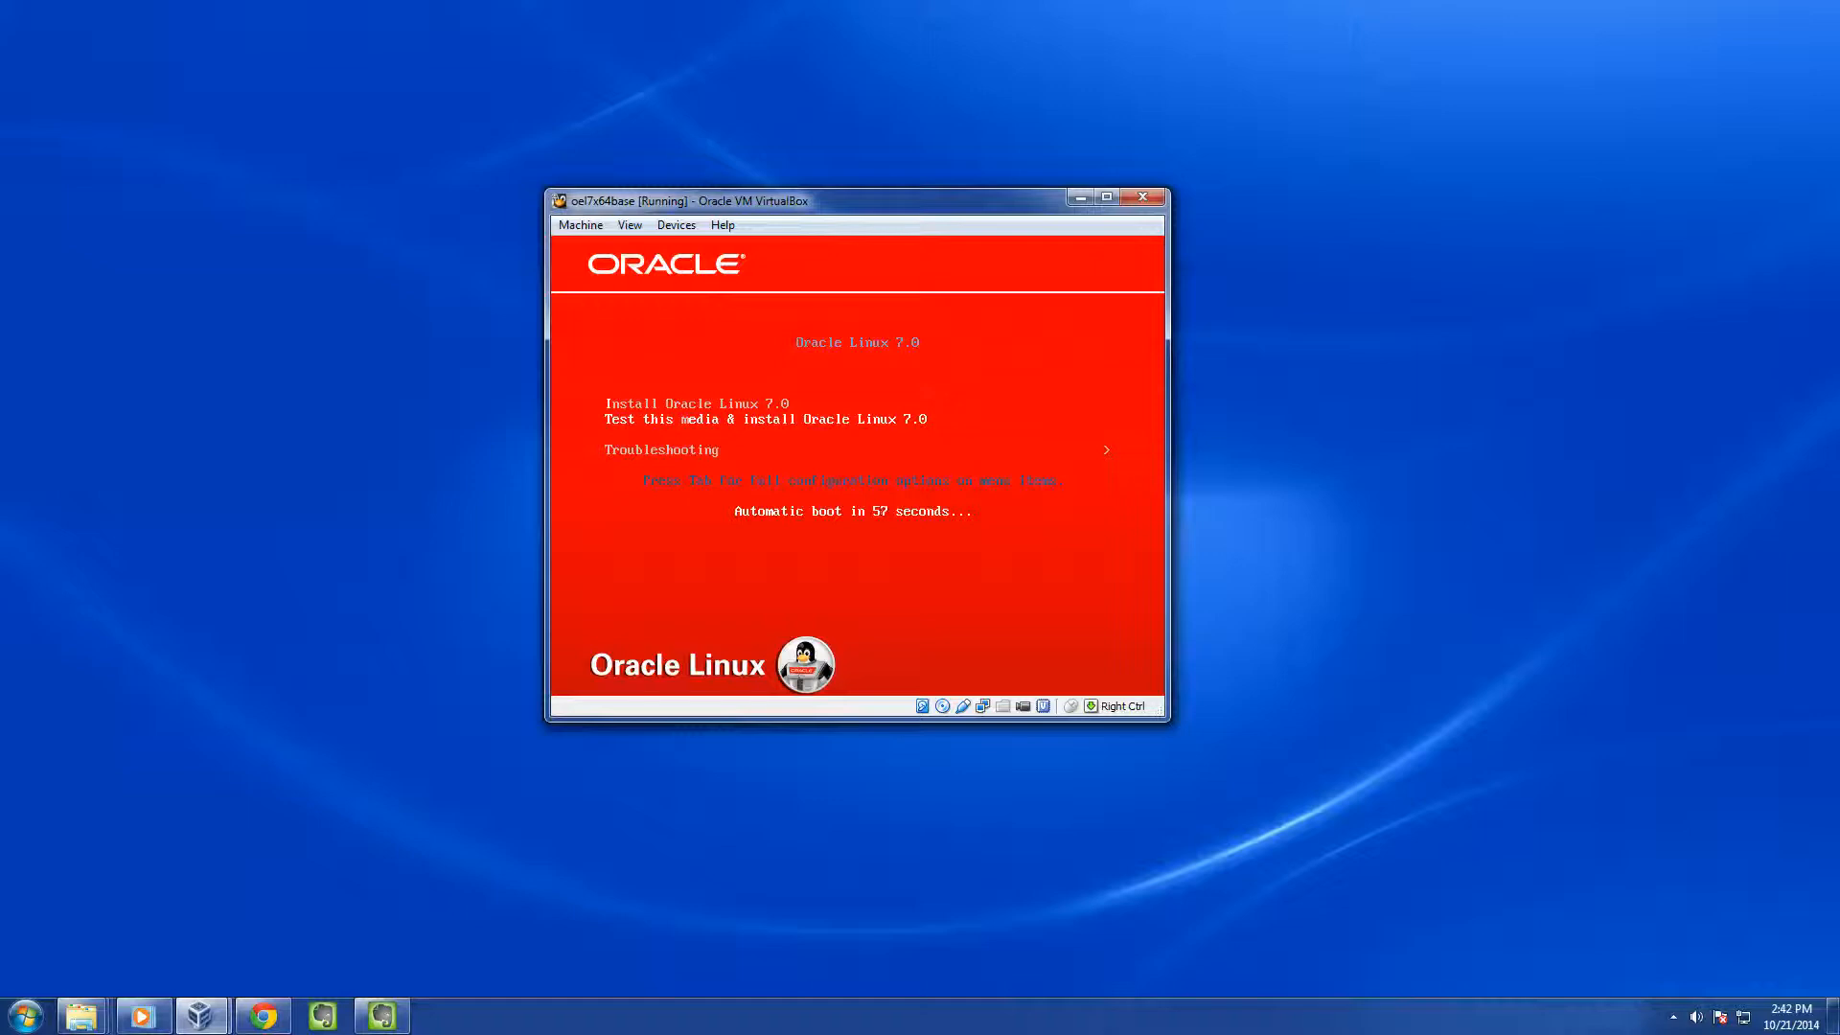
Boot 'Test this media & install Oracle Linux 7.0' and skip the media check
key(Return)
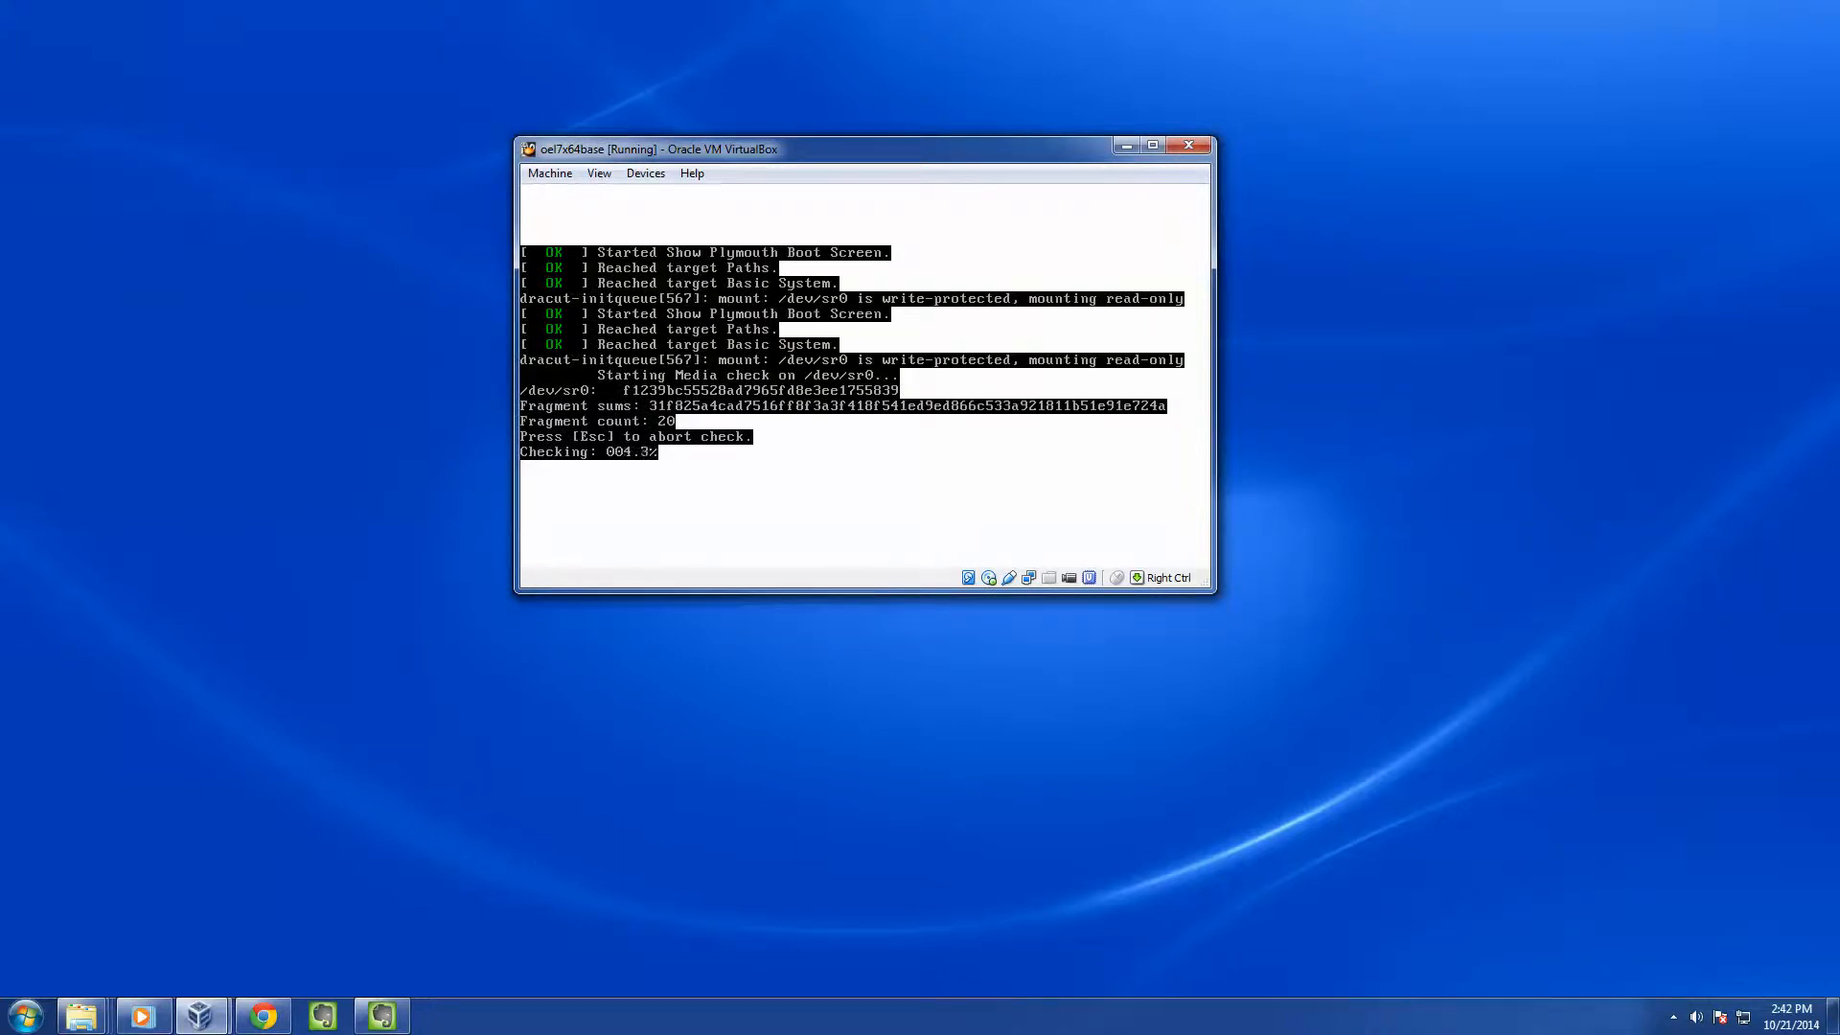
key(Escape)
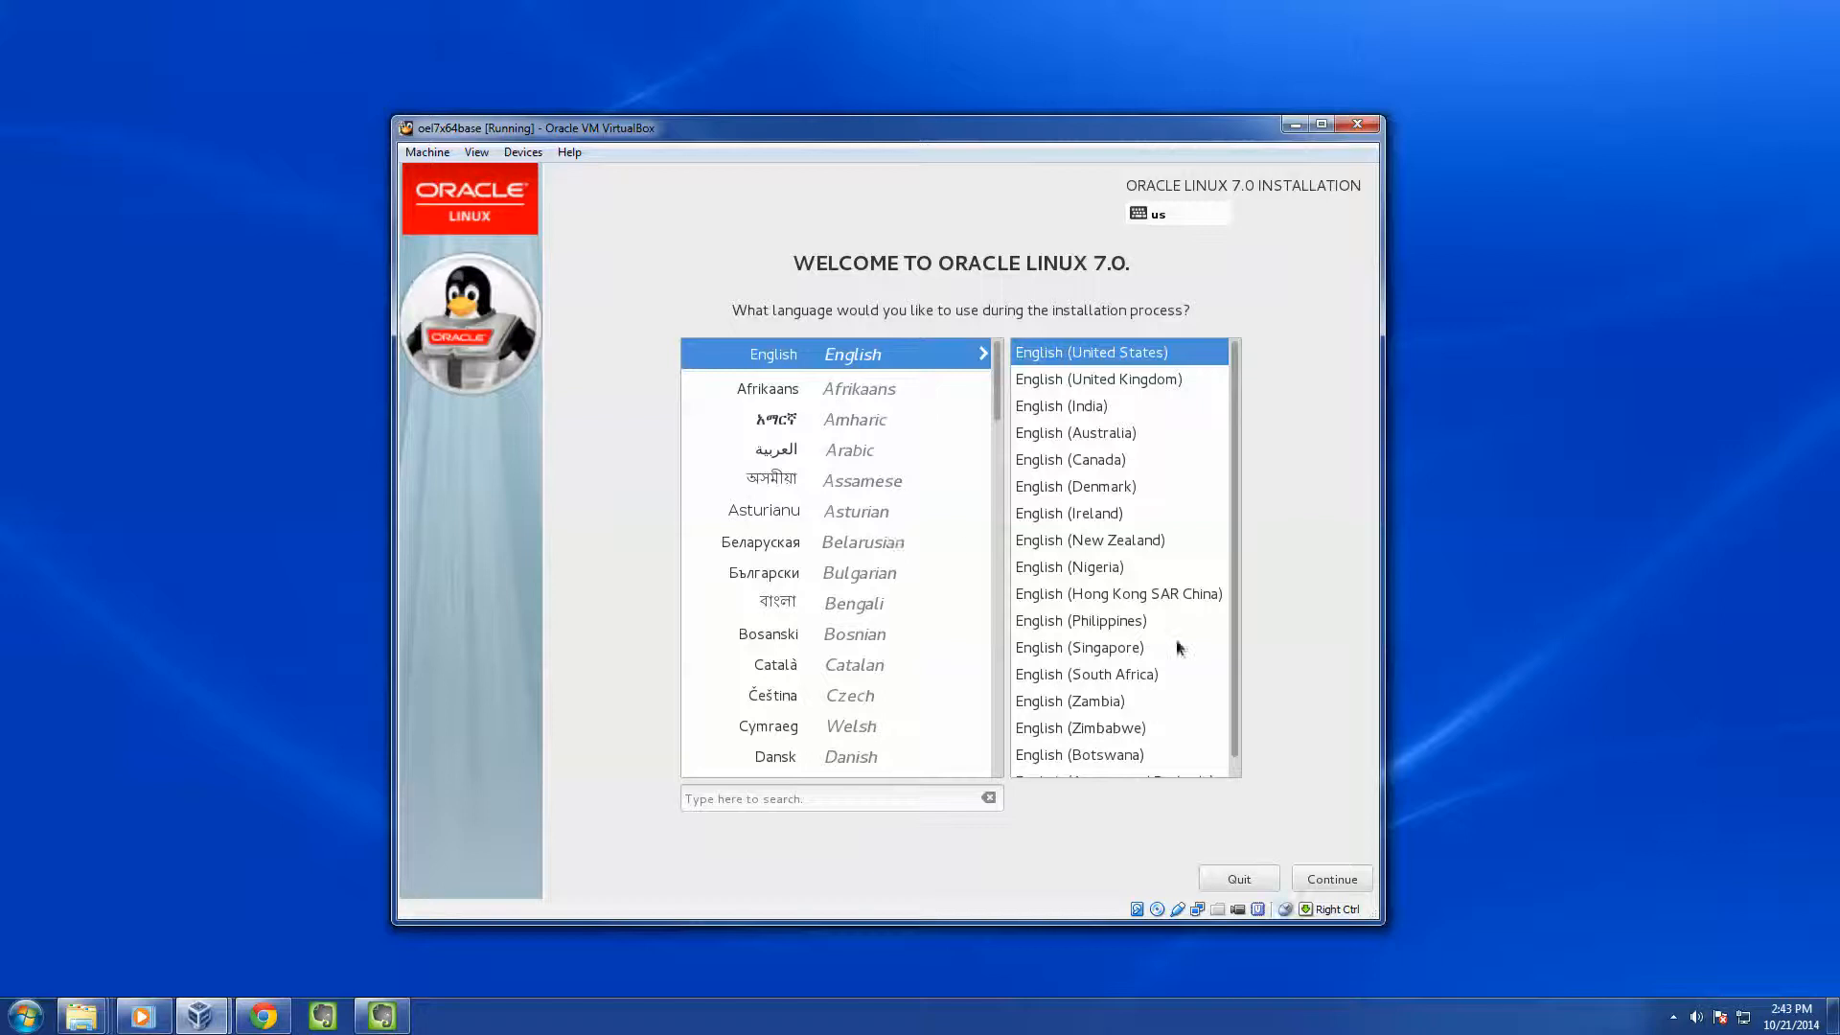
Keep English (United States) as the installation language and continue
click(1333, 880)
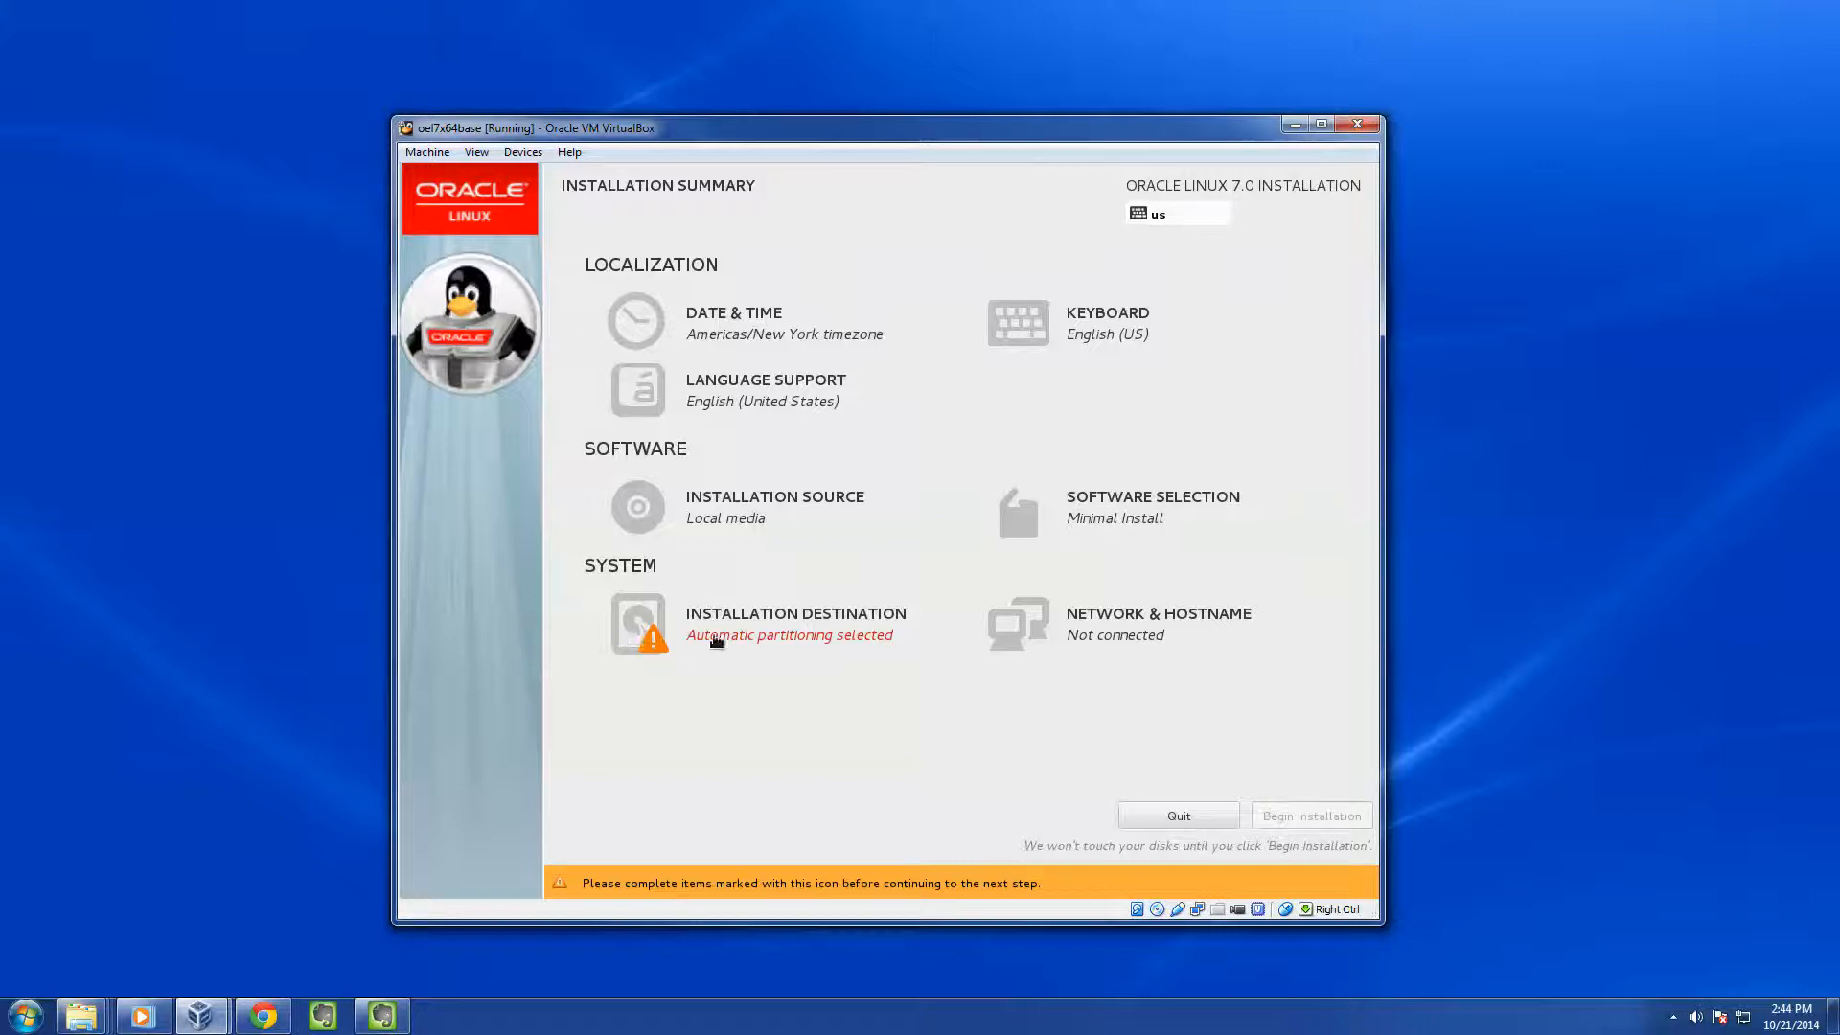
Accept automatic partitioning on the 51.2 GB ATA VBOX HARDDISK as the installation destination
click(639, 628)
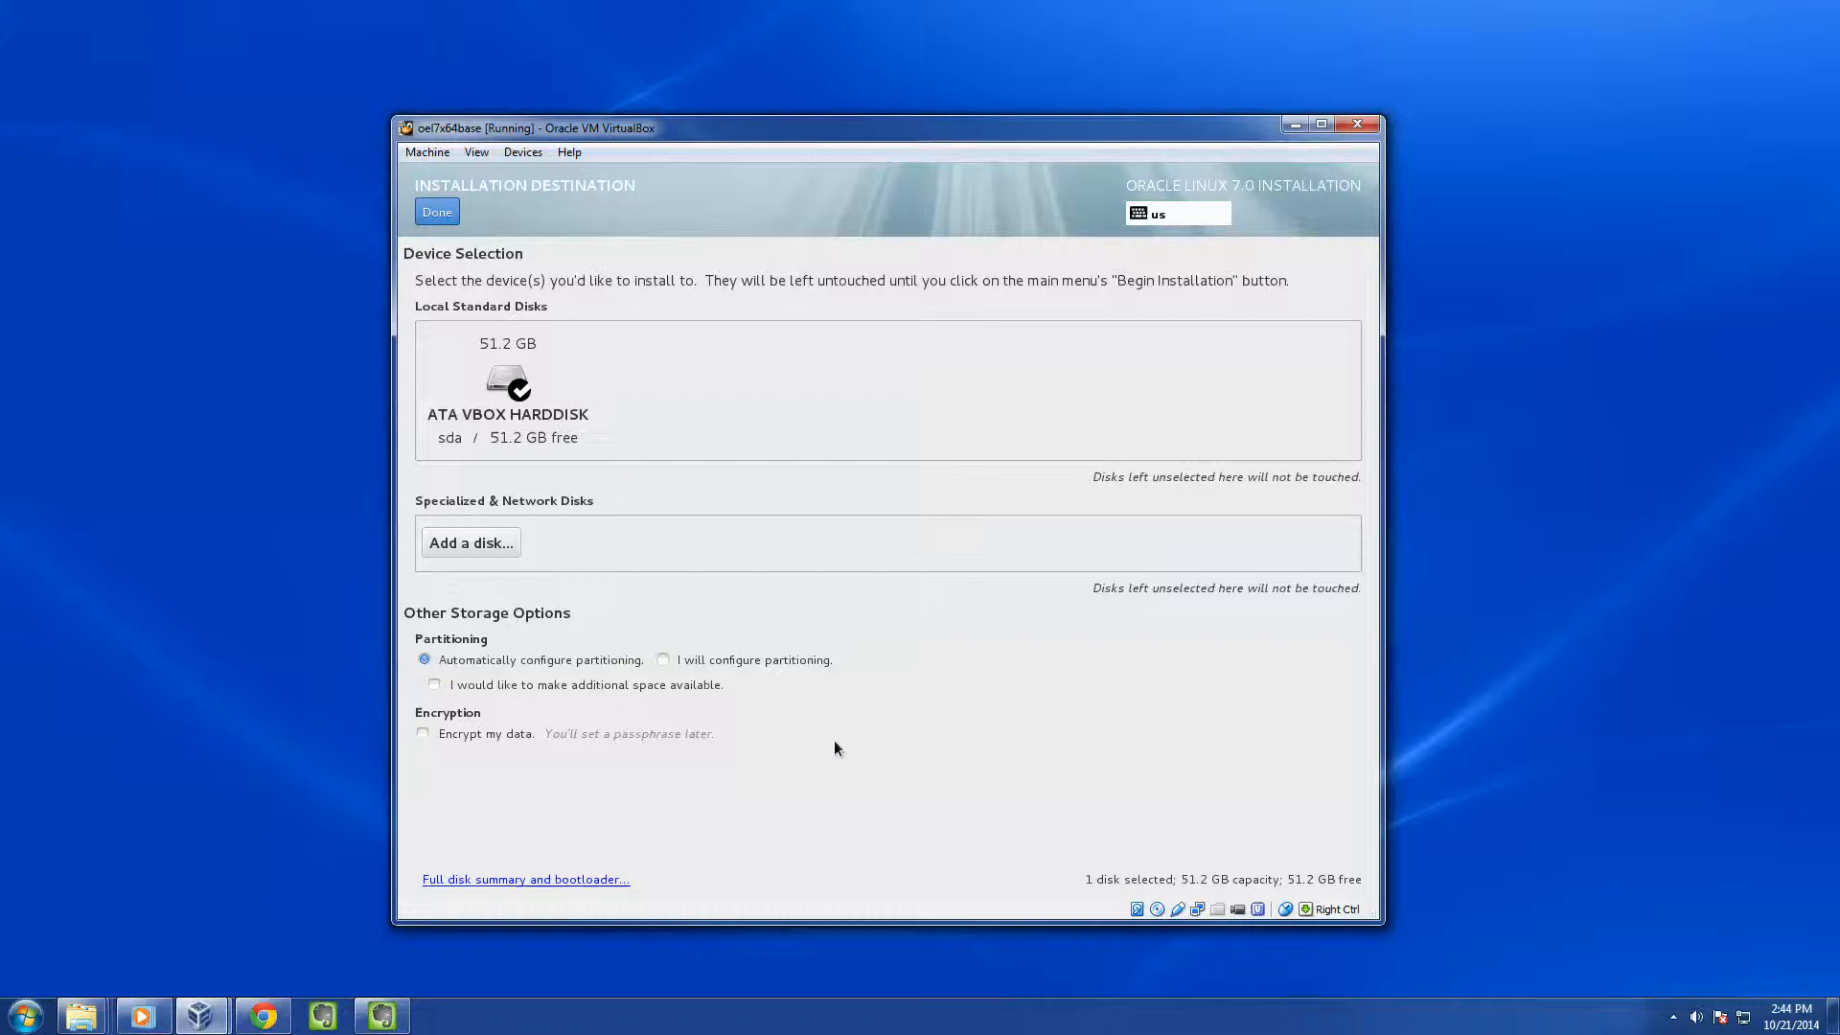
click(433, 214)
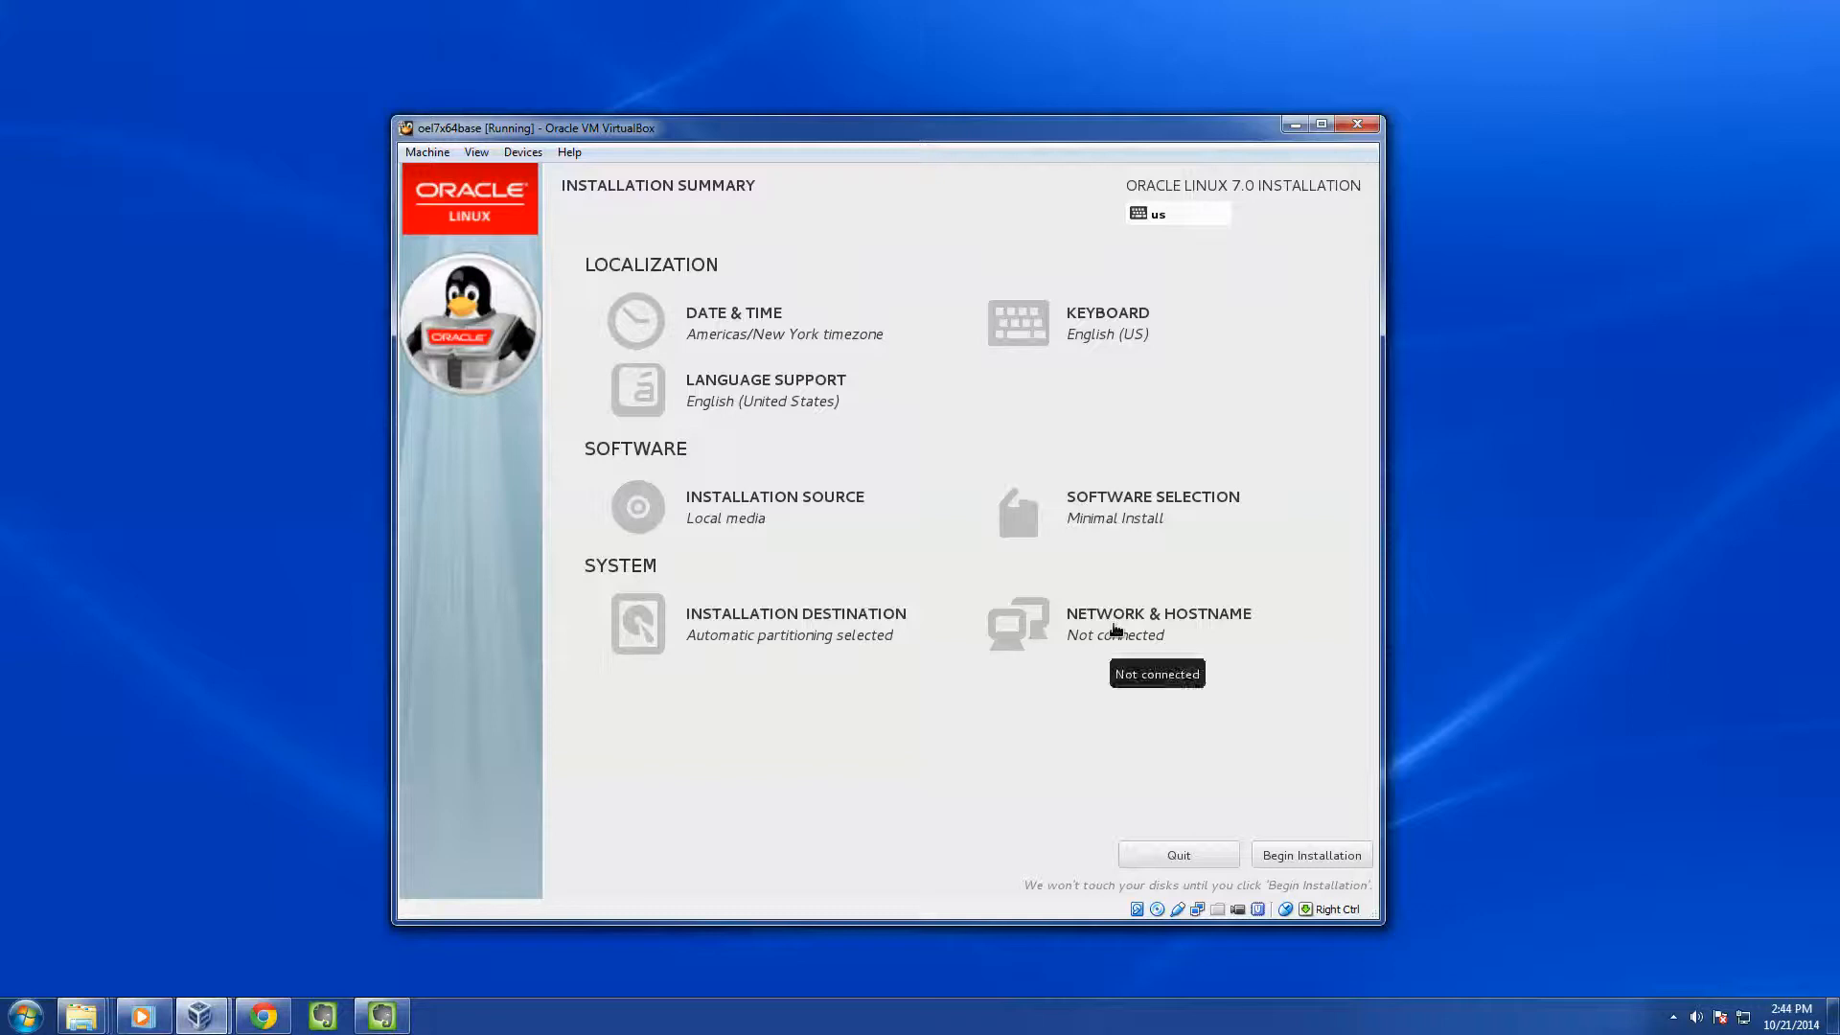
click(1111, 631)
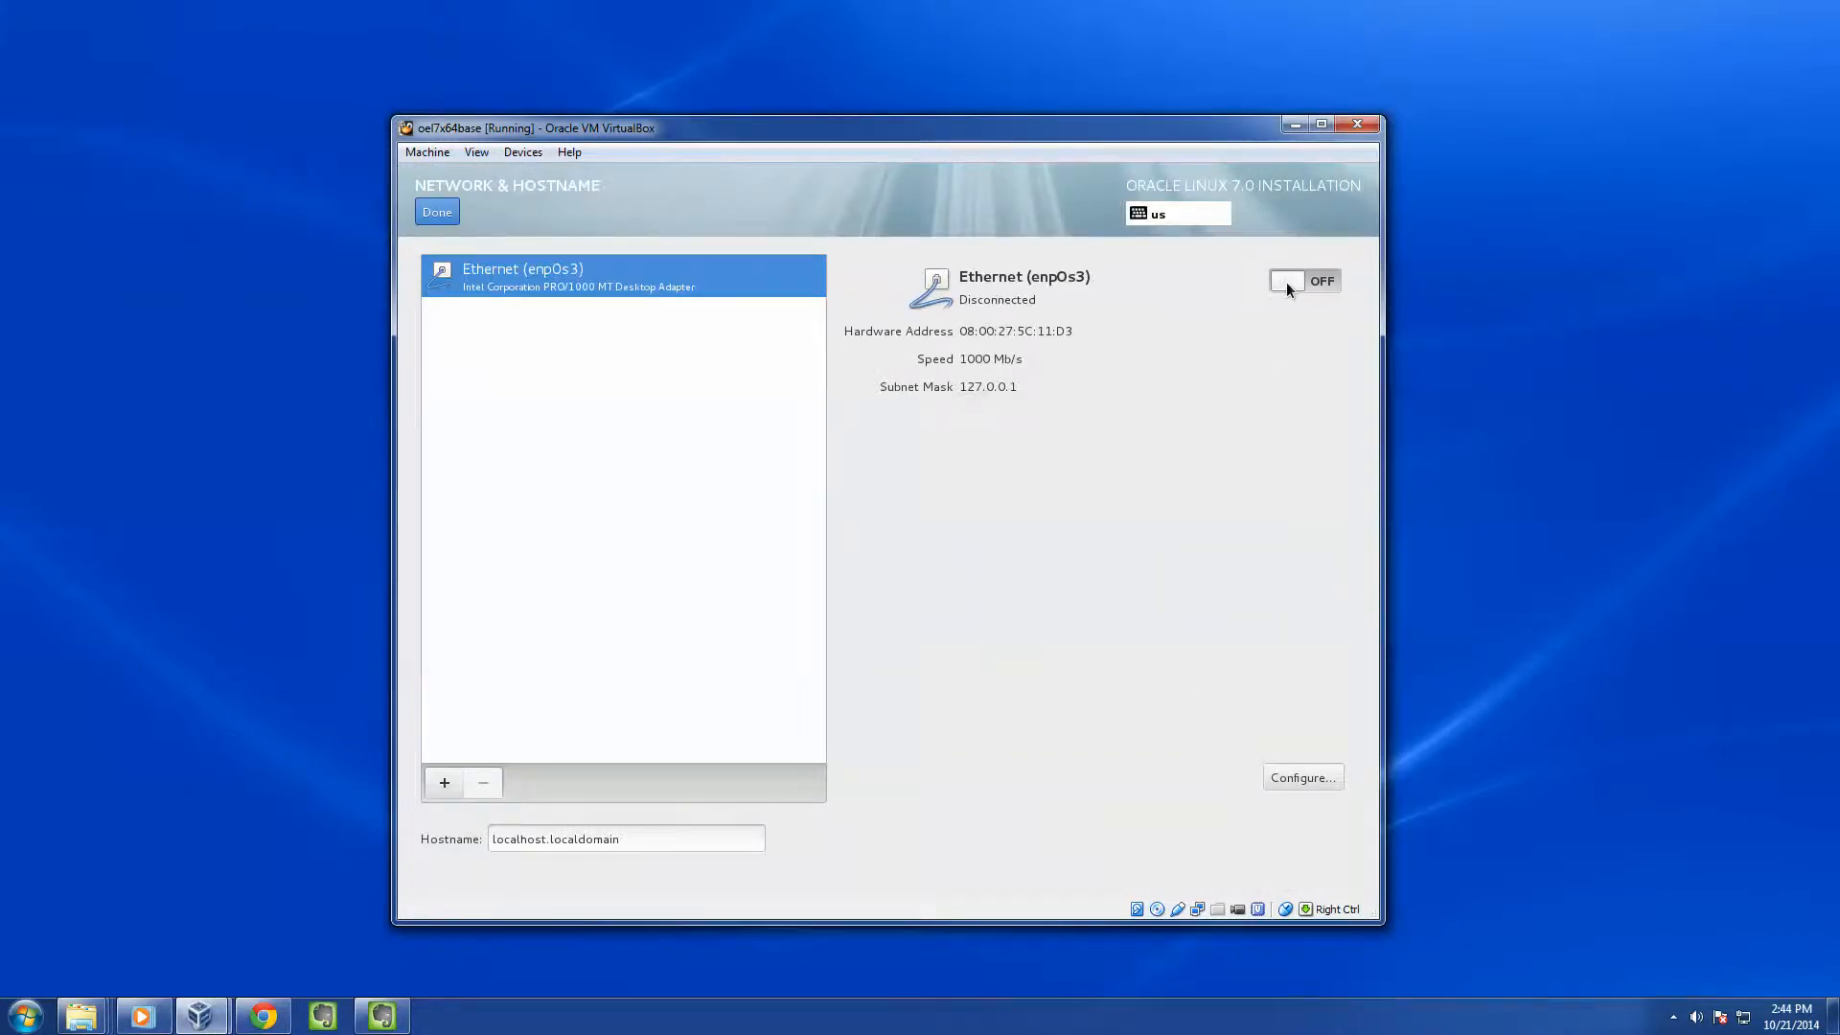
Switch Ethernet enp0s3 on and set the hostname to oel7x64base.simplespider.com
drag(1303, 281, 1320, 281)
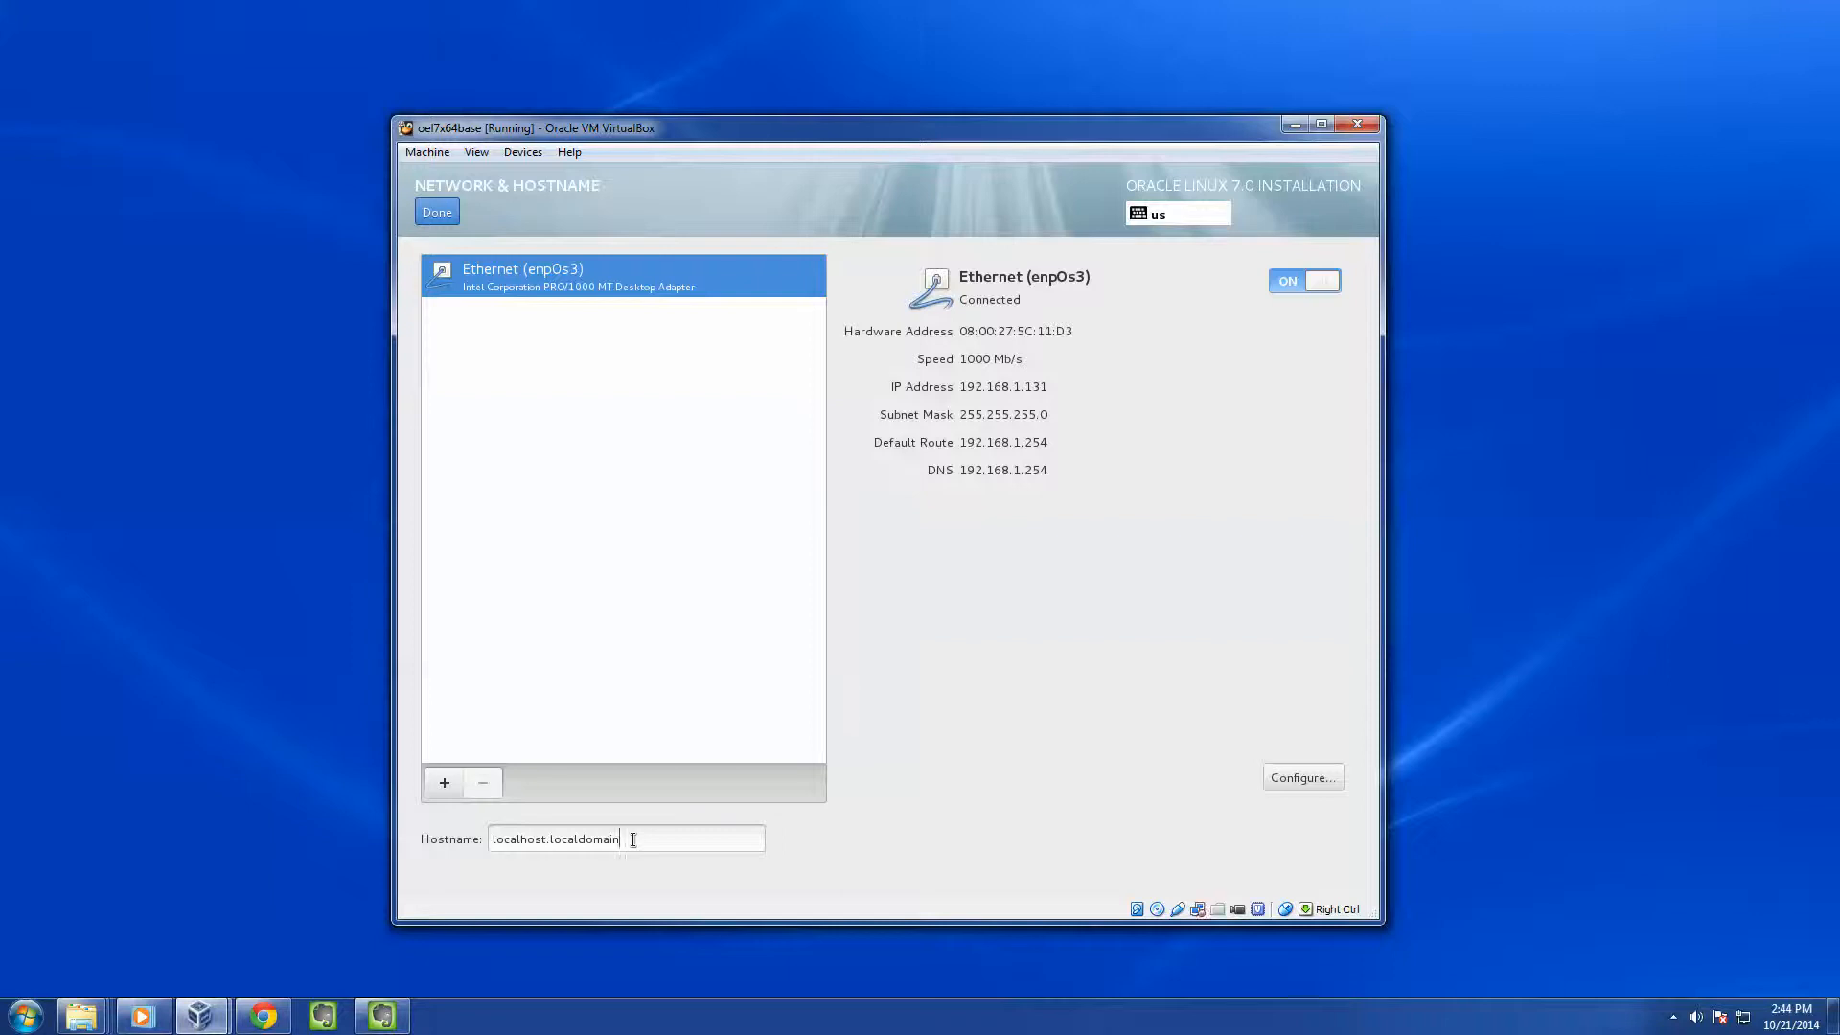
drag(633, 841, 422, 836)
text(oe)
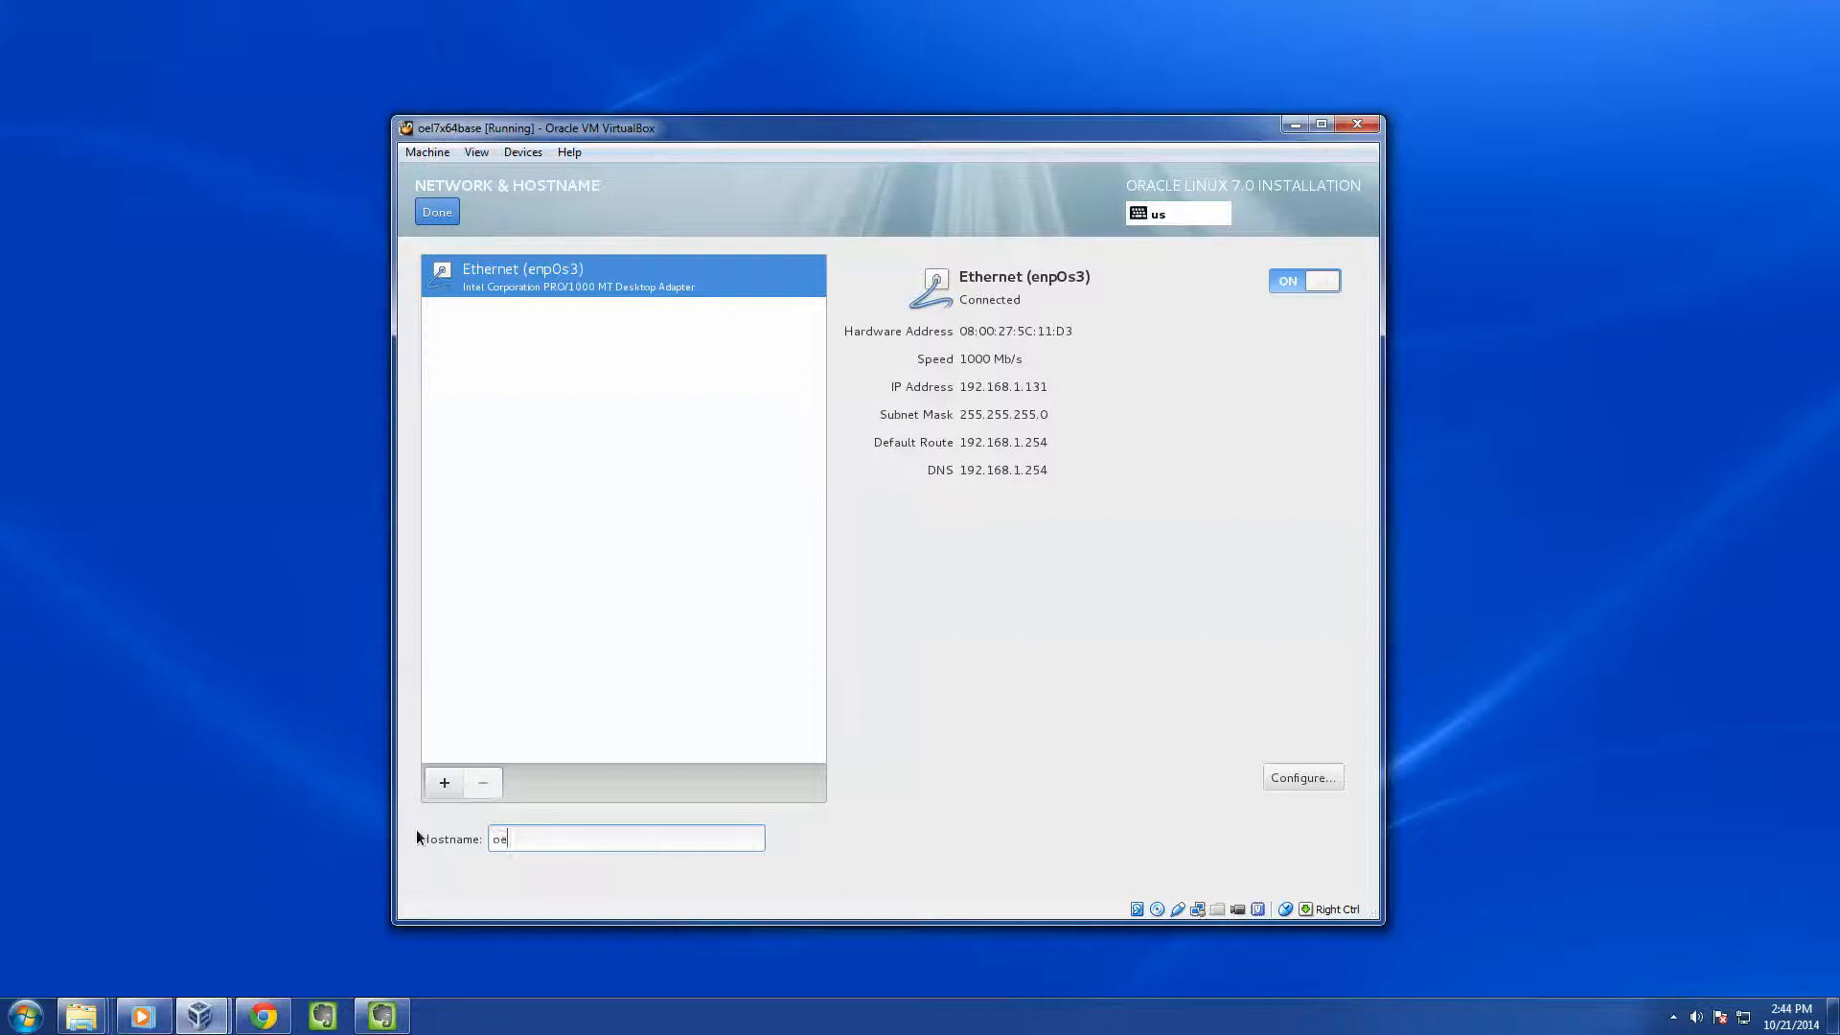
text(l7x64base.simplespider.com)
click(437, 211)
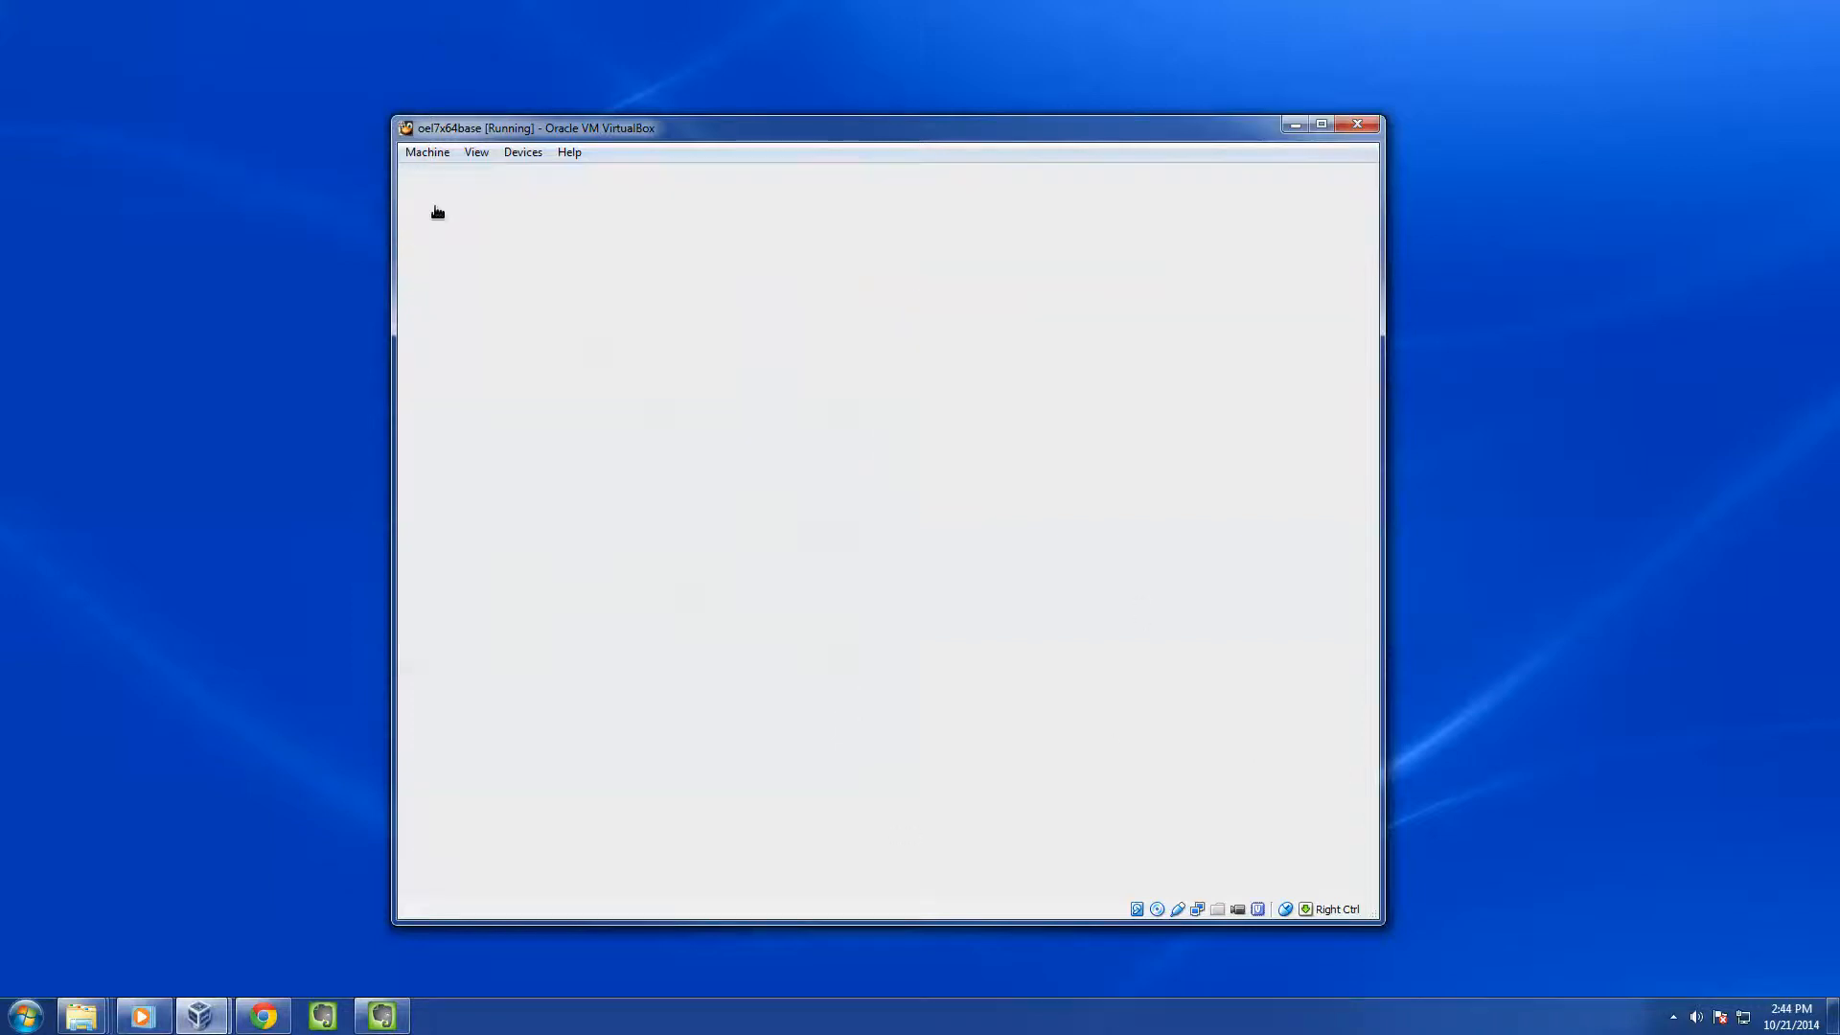
Begin the Oracle Linux installation and bring up the Root Password page
click(1348, 860)
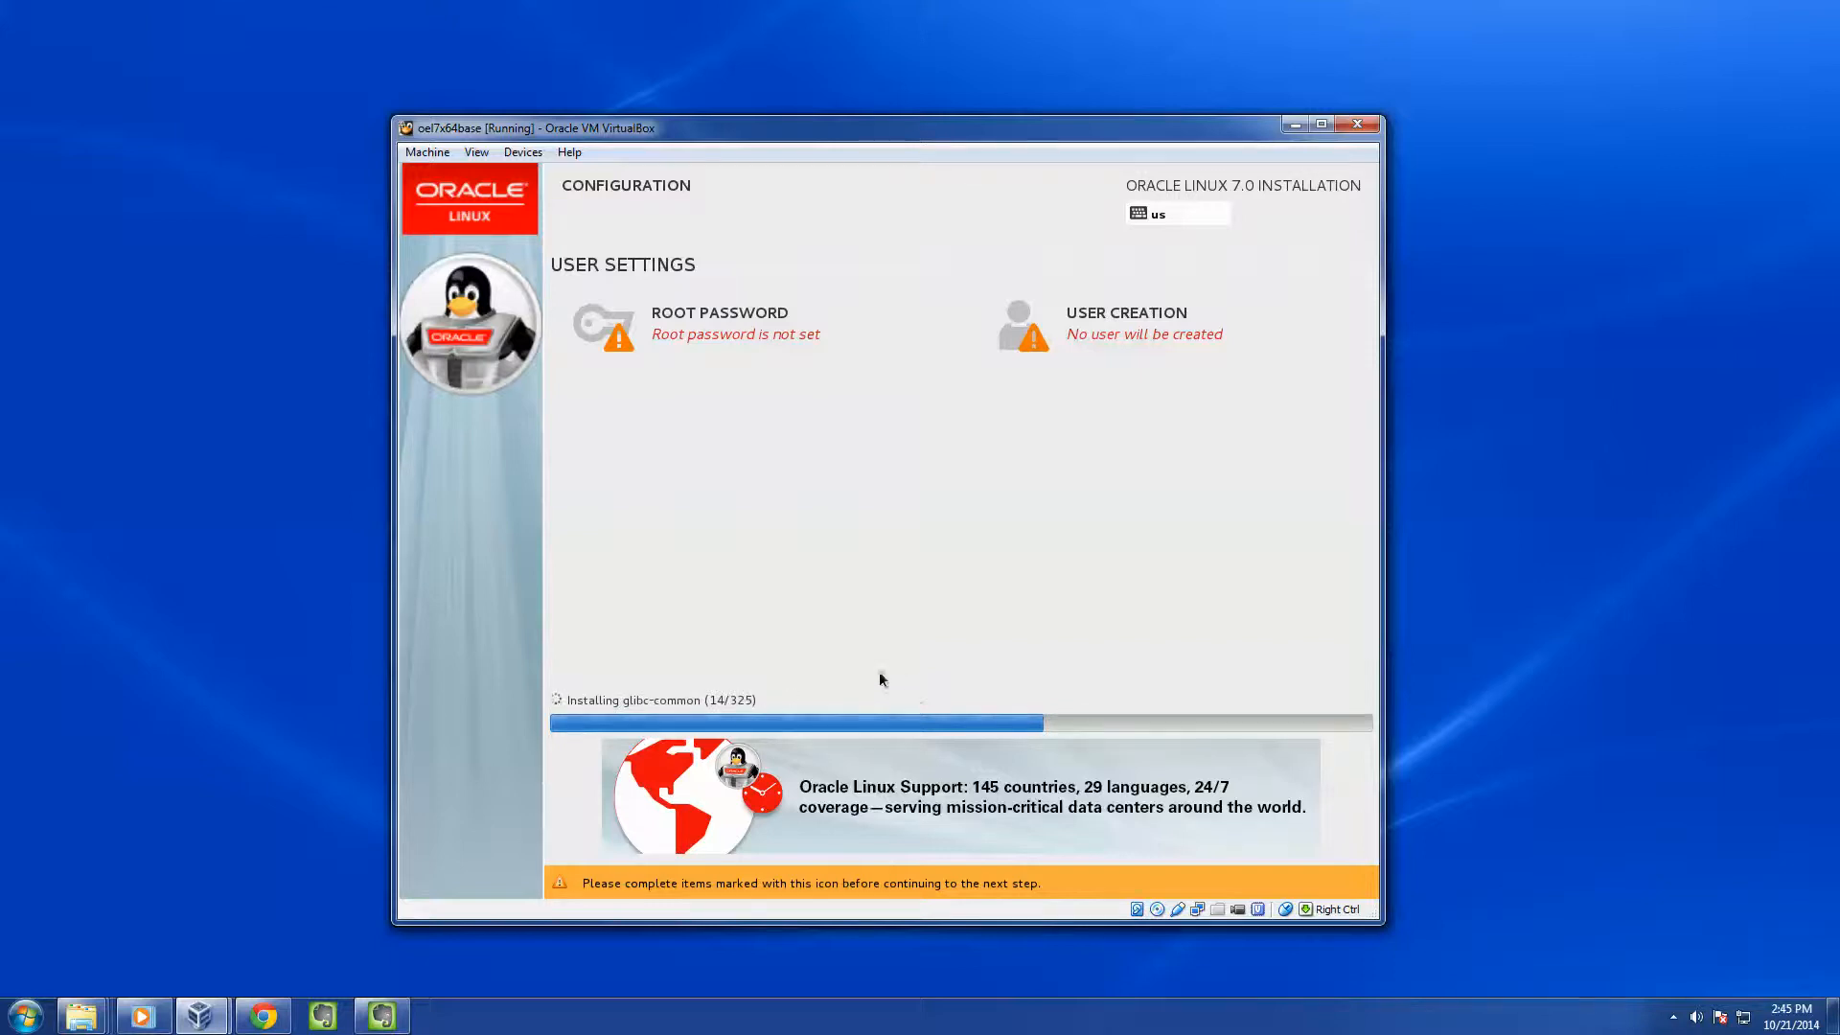
click(657, 337)
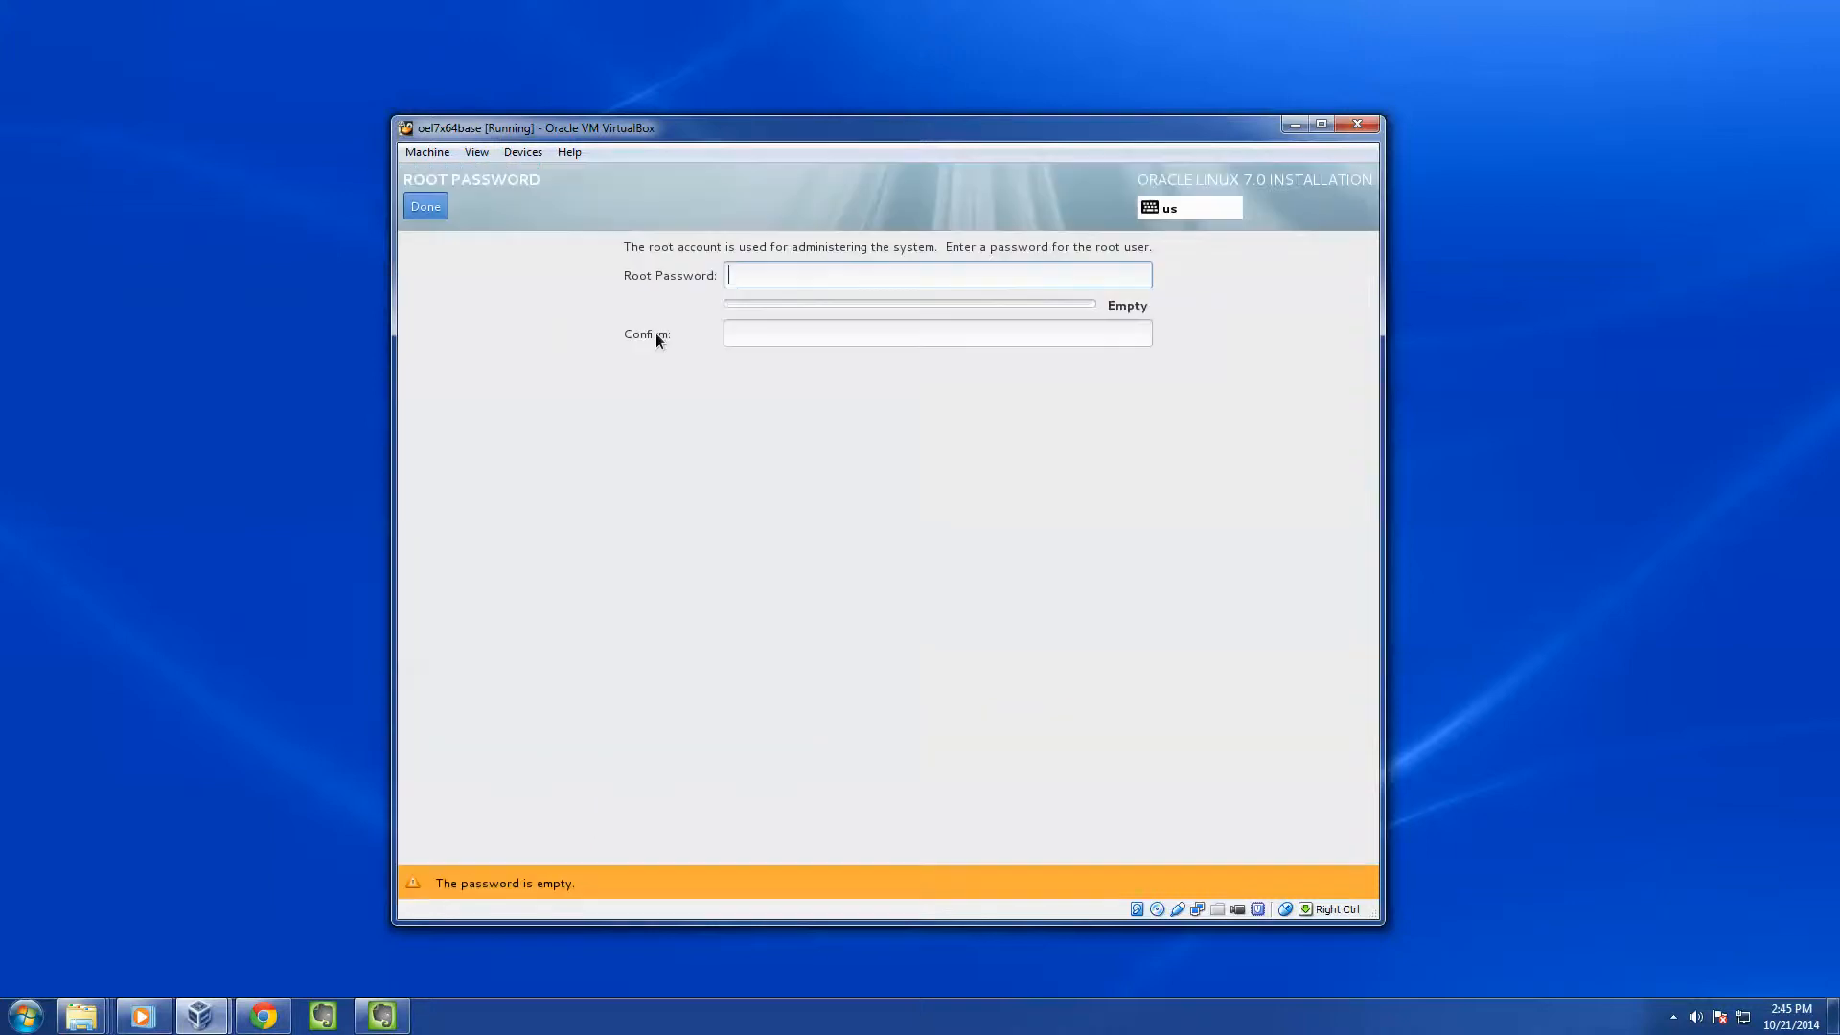
Enter the root password and its confirmation, then accept it
text(••••••••••)
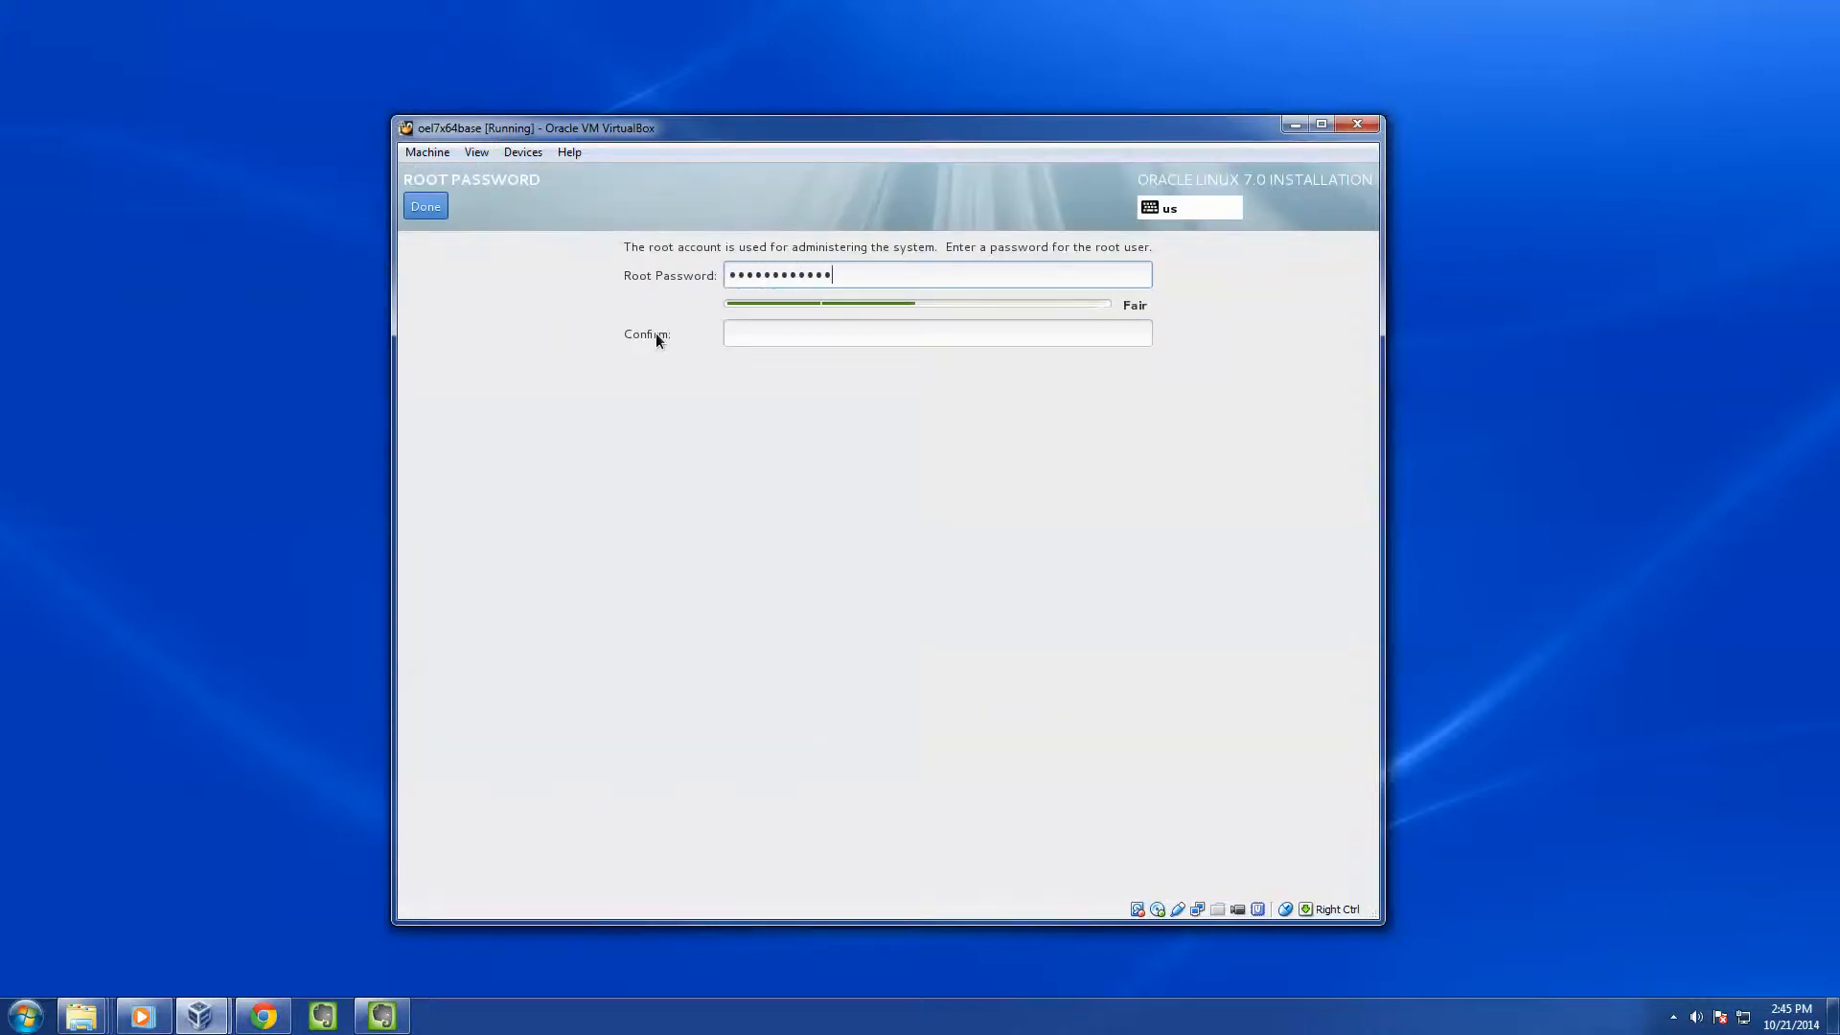
text(•)
key(Tab)
text(•••)
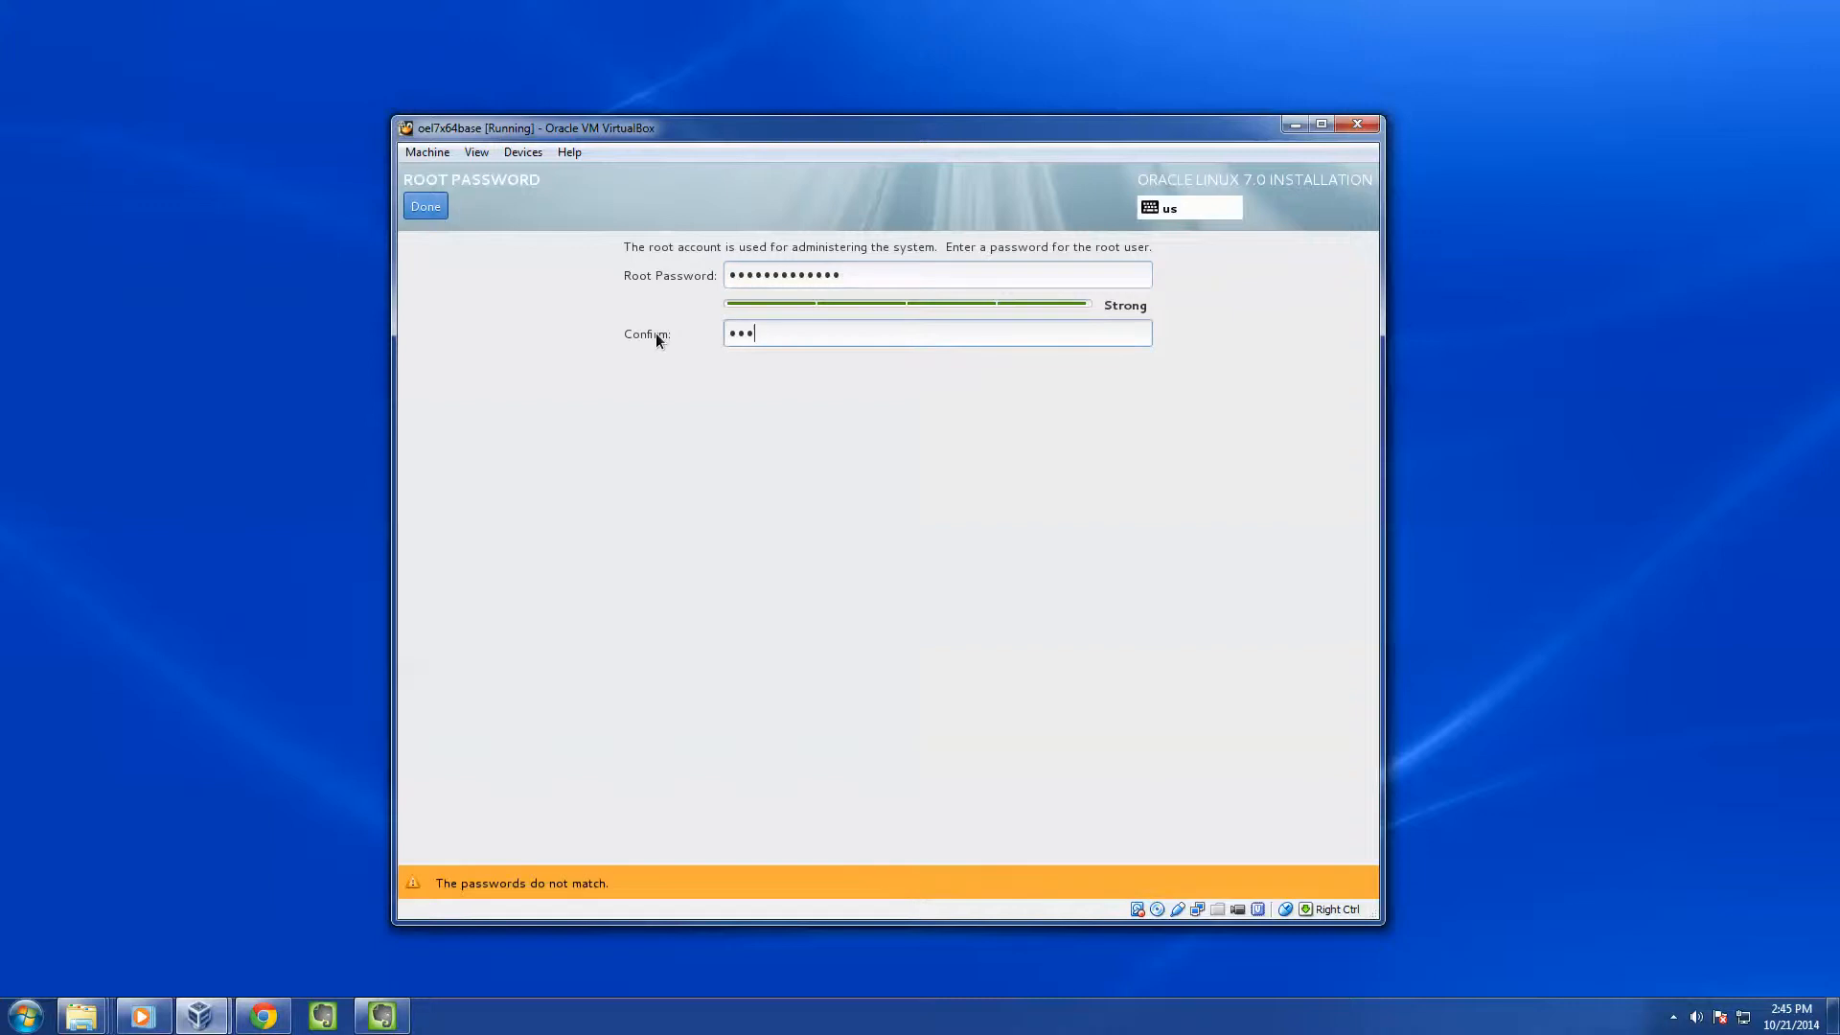
text(••••••••••)
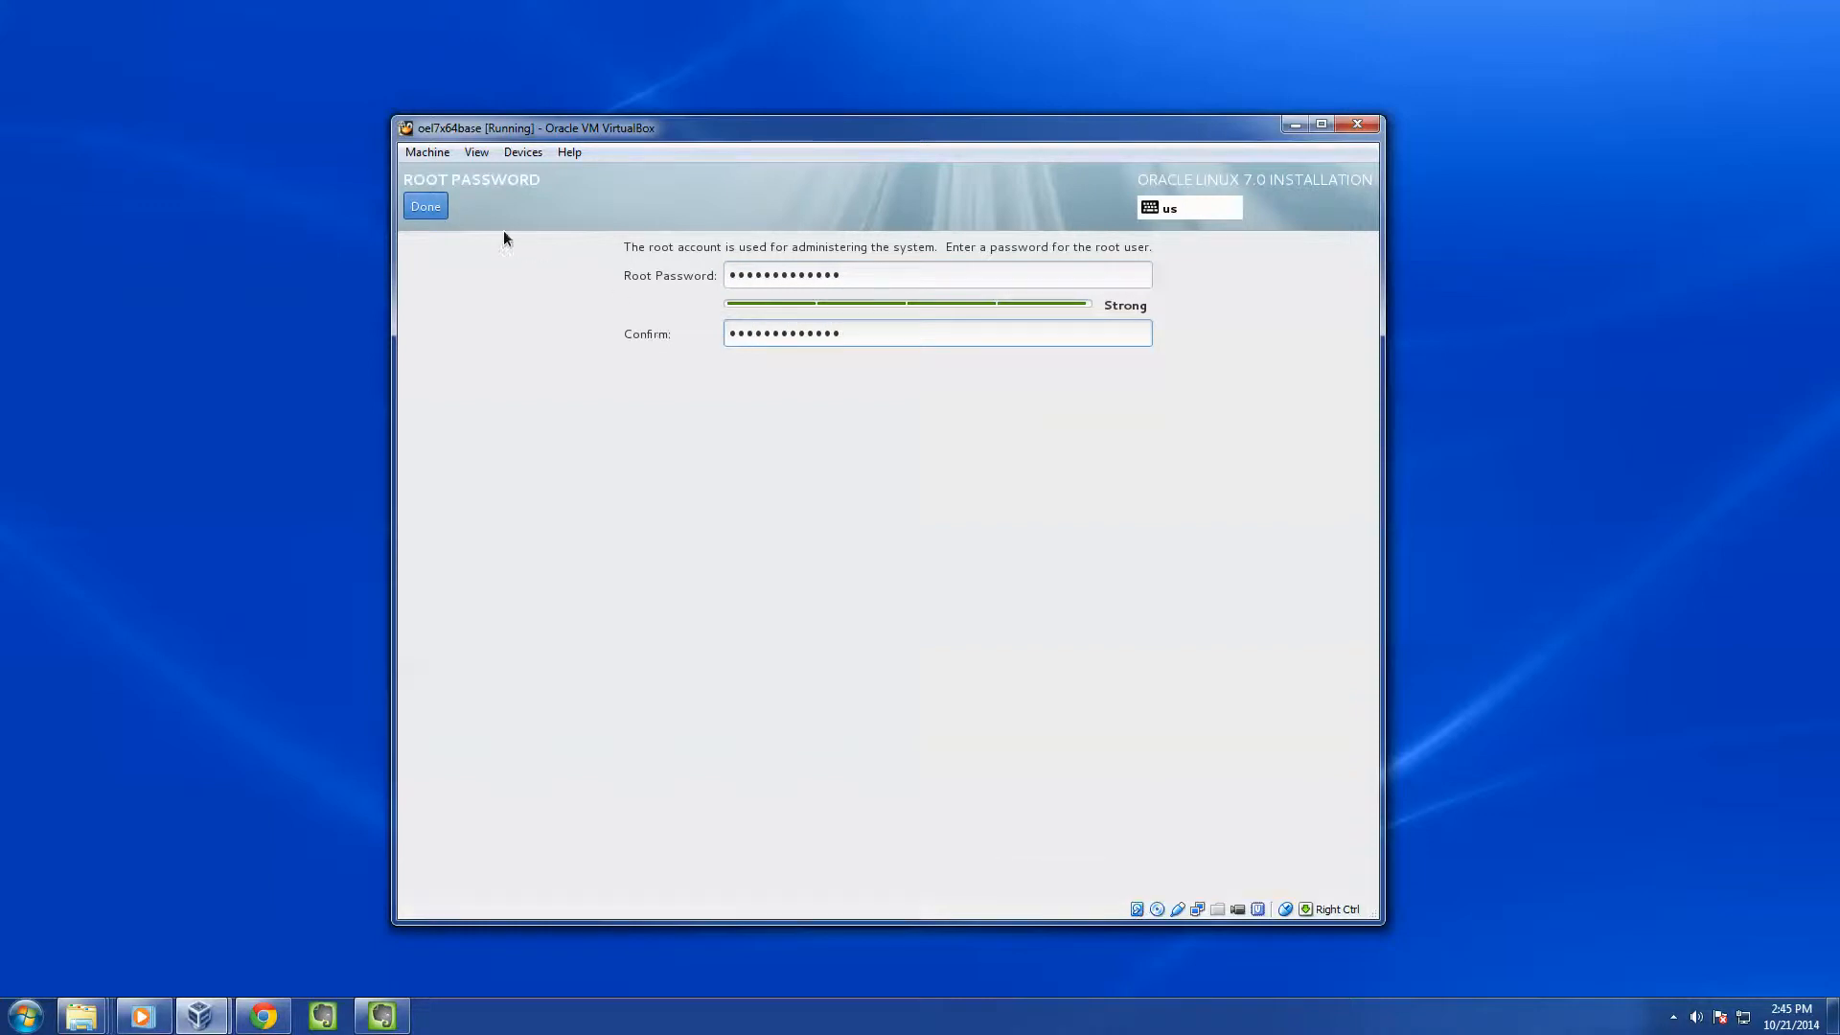
click(437, 207)
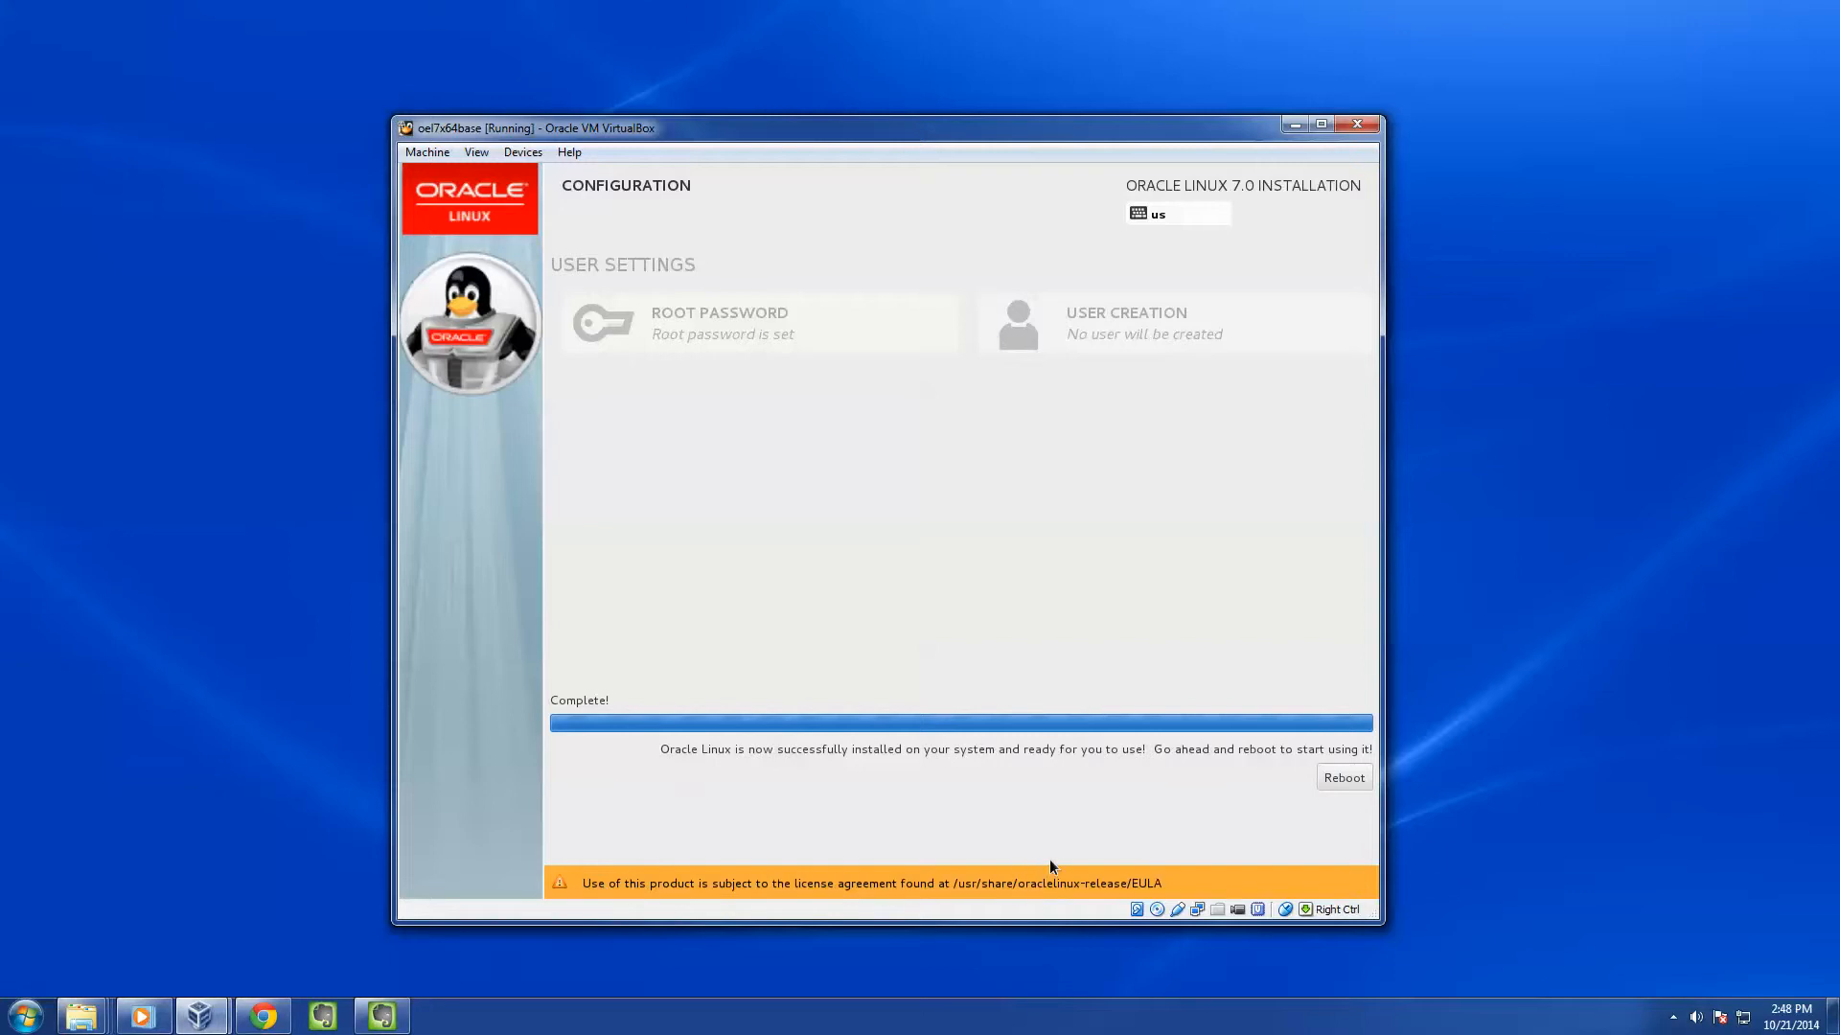
Reboot the VM into the installed Oracle Linux Server 7.0 console login prompt
click(1330, 777)
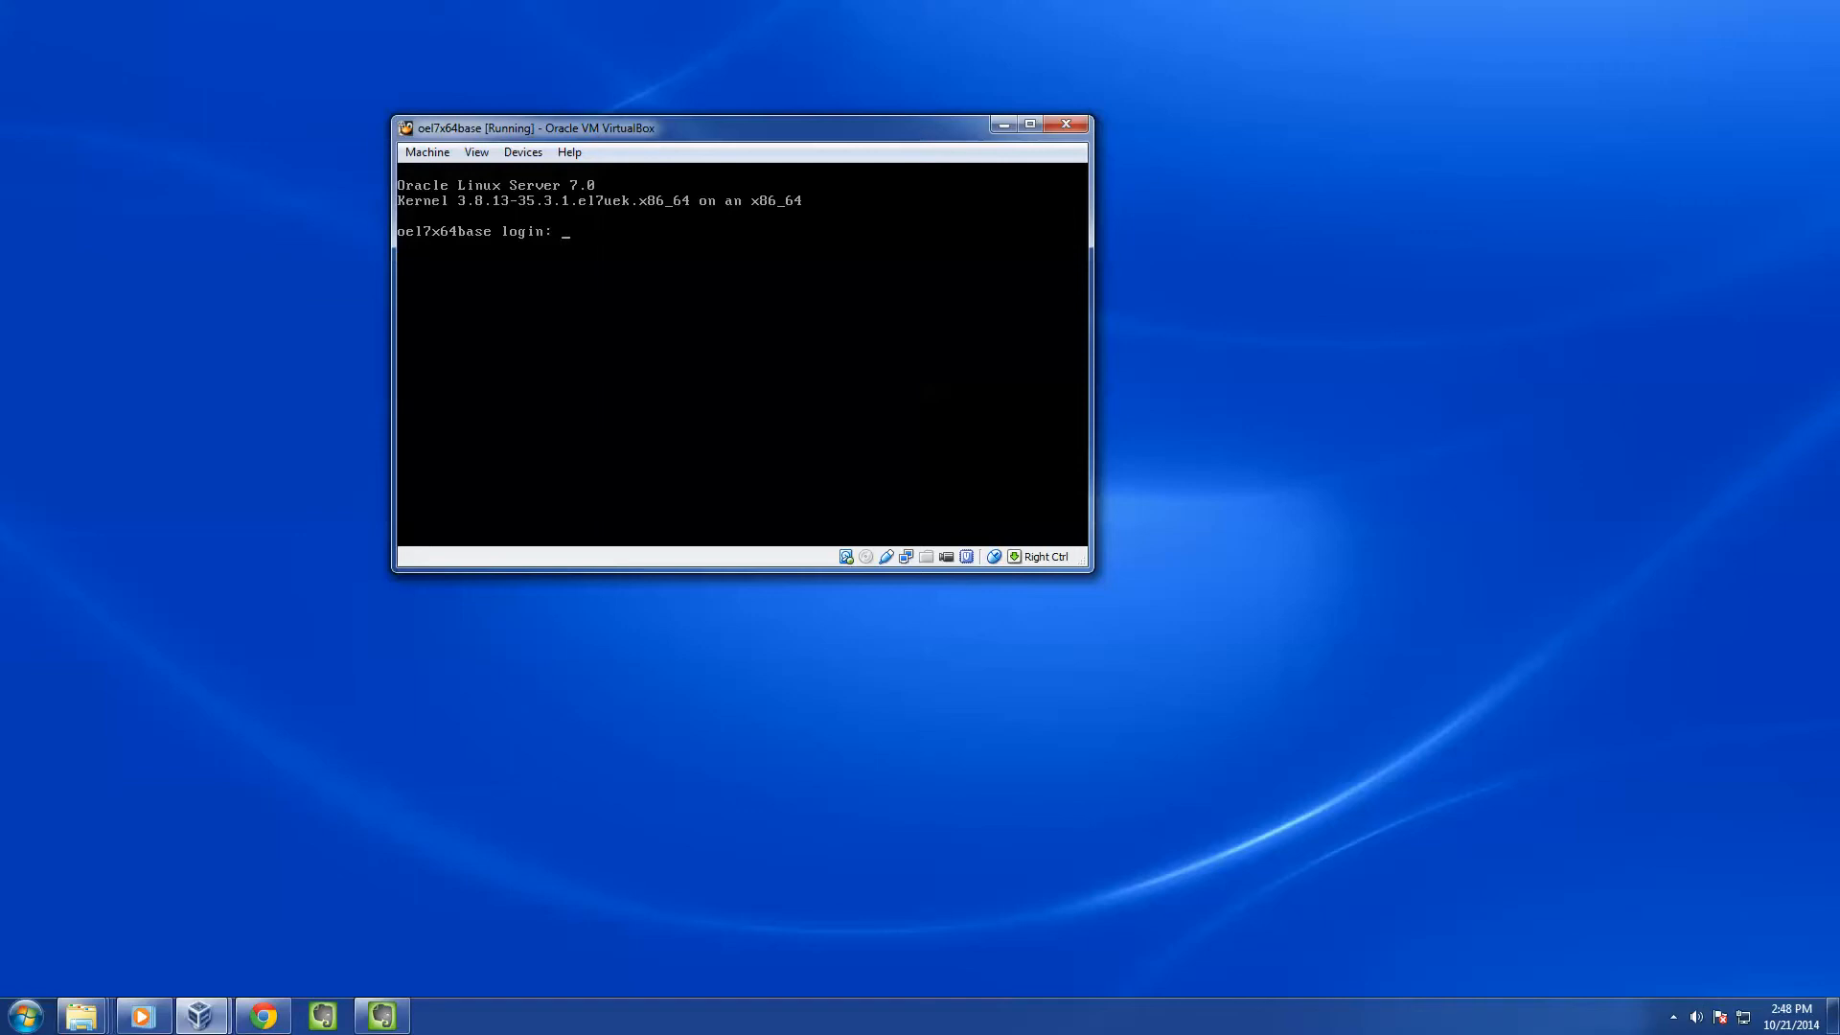
Log in as root and run ip addr to confirm the address 192.168.1.131
text(root)
key(Return)
text(ip addr)
key(Return)
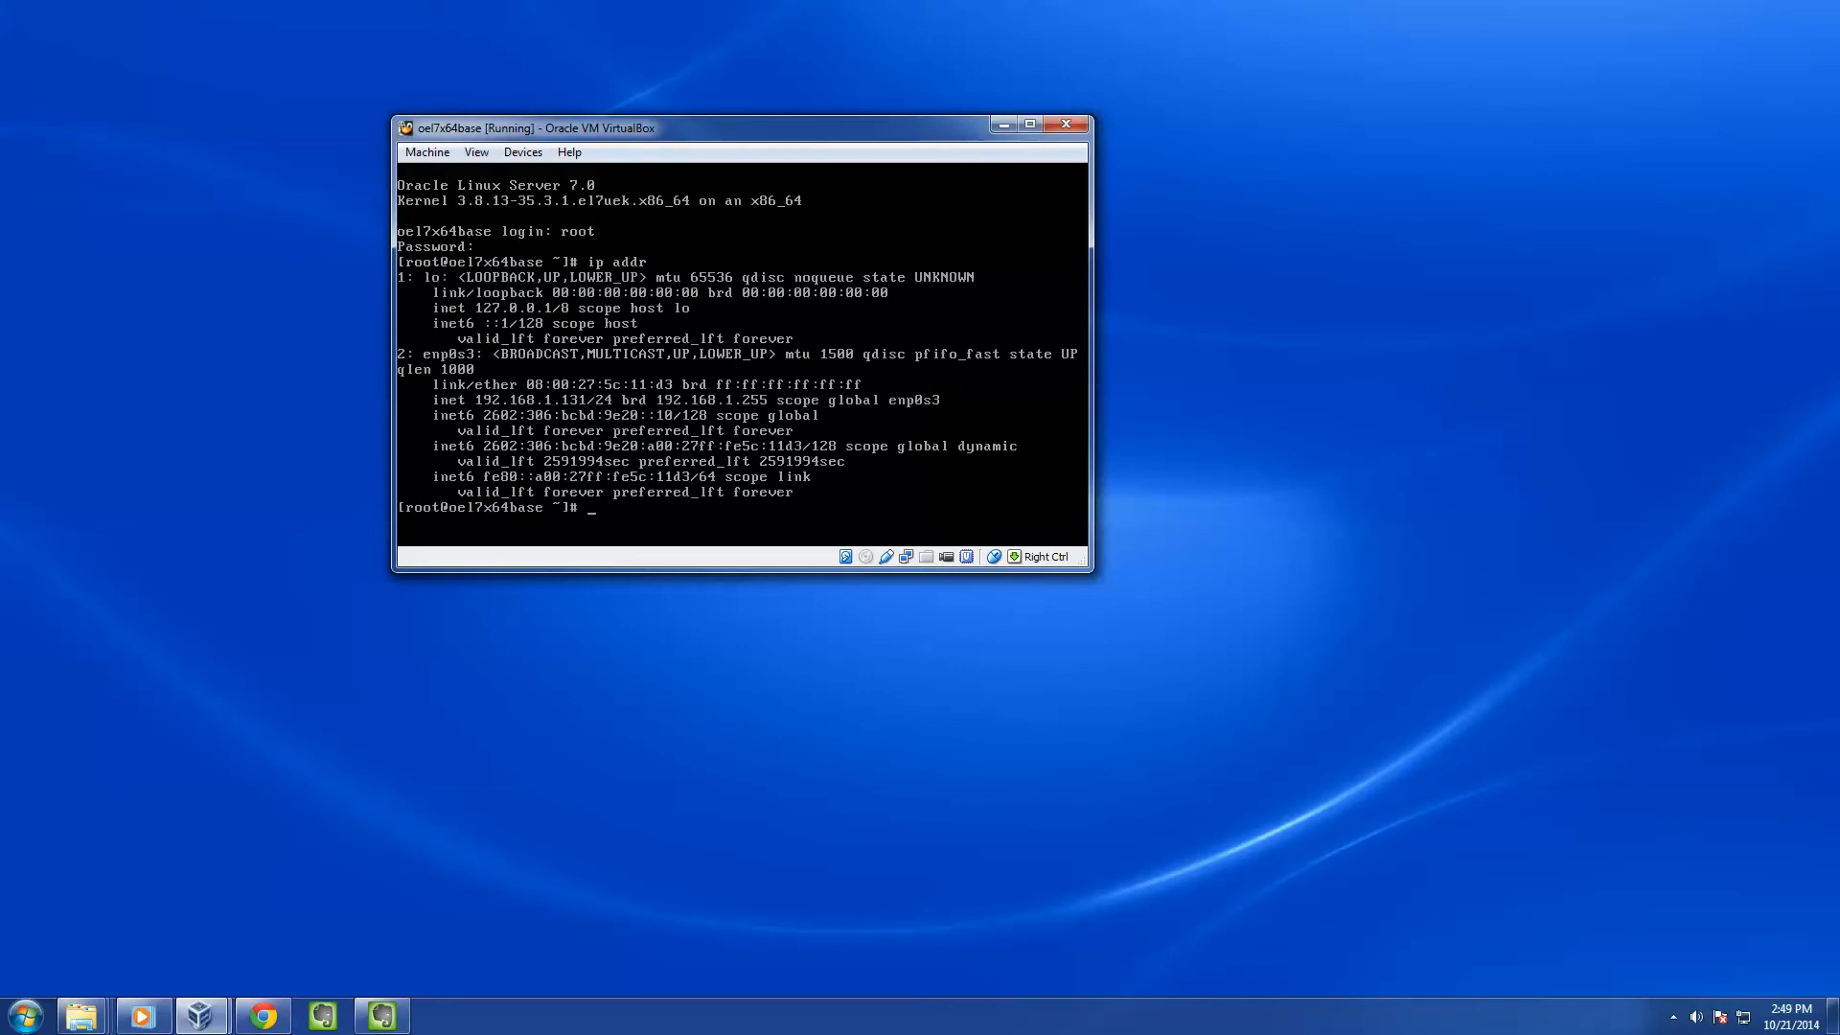
Run yum list to confirm ol7_latest packages, then show the hidden tray icons
text(yum list)
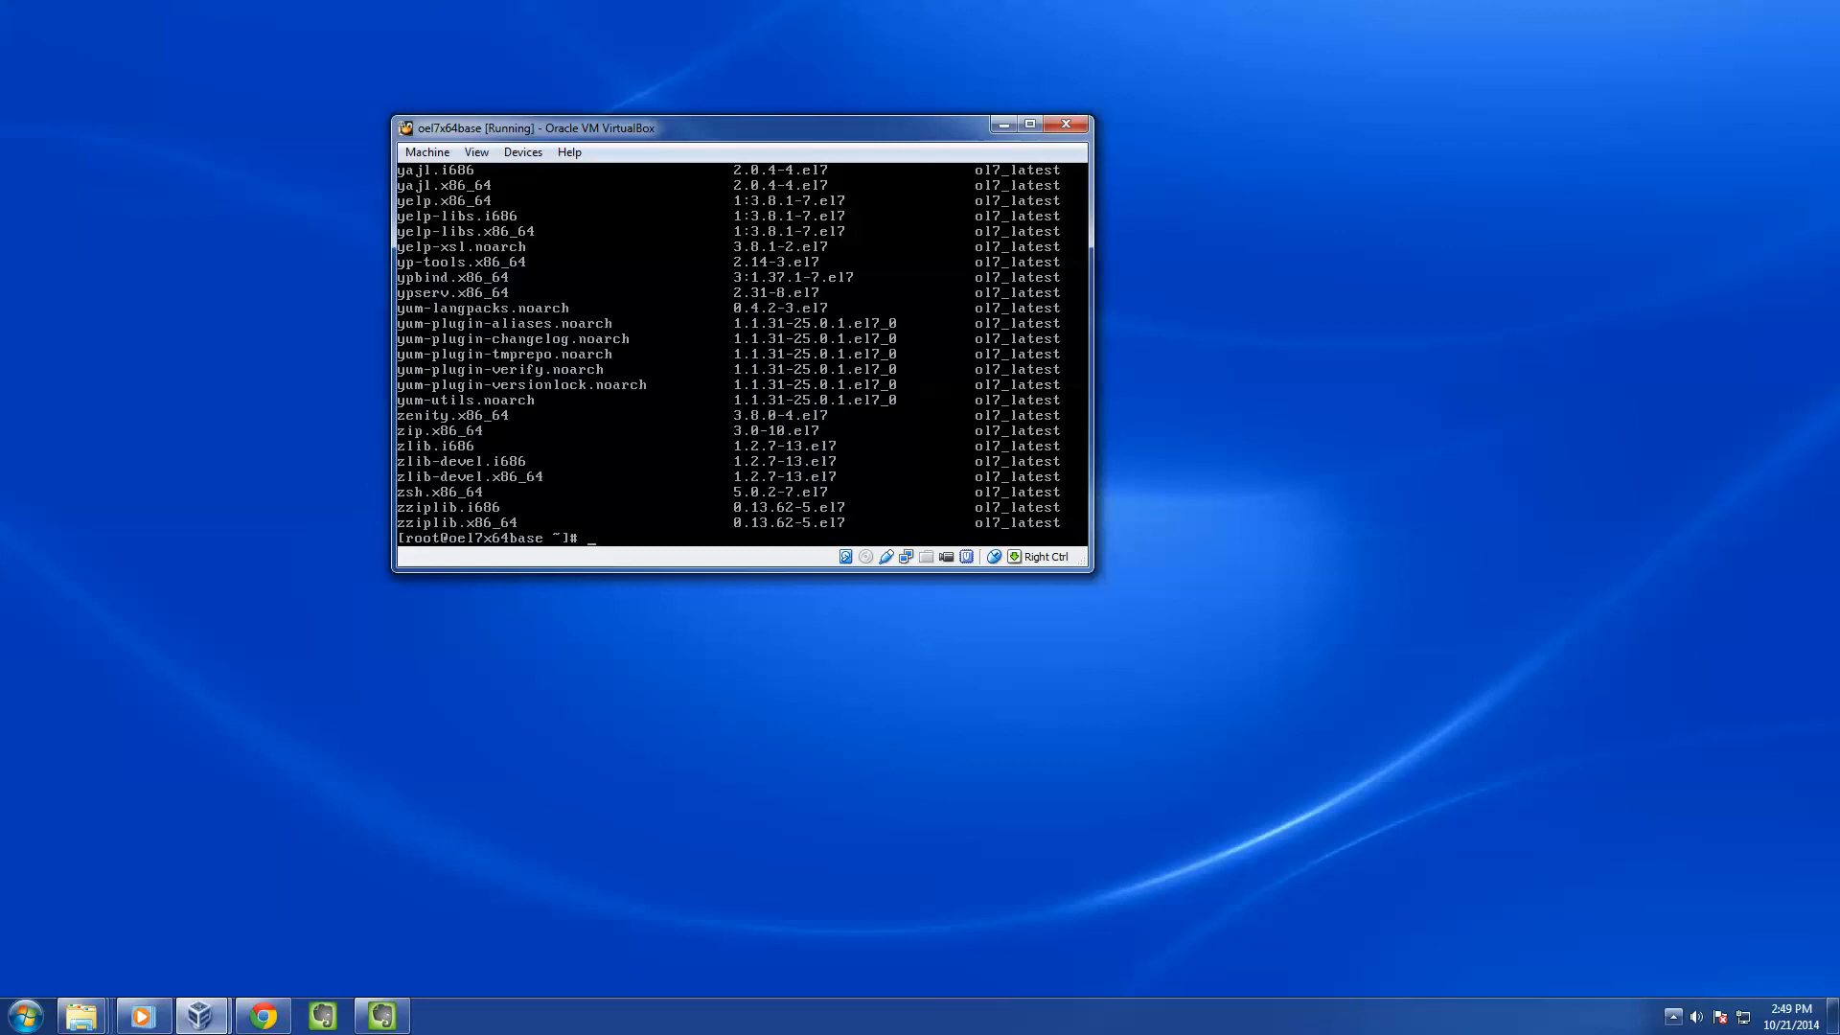
click(1673, 1017)
click(1673, 1017)
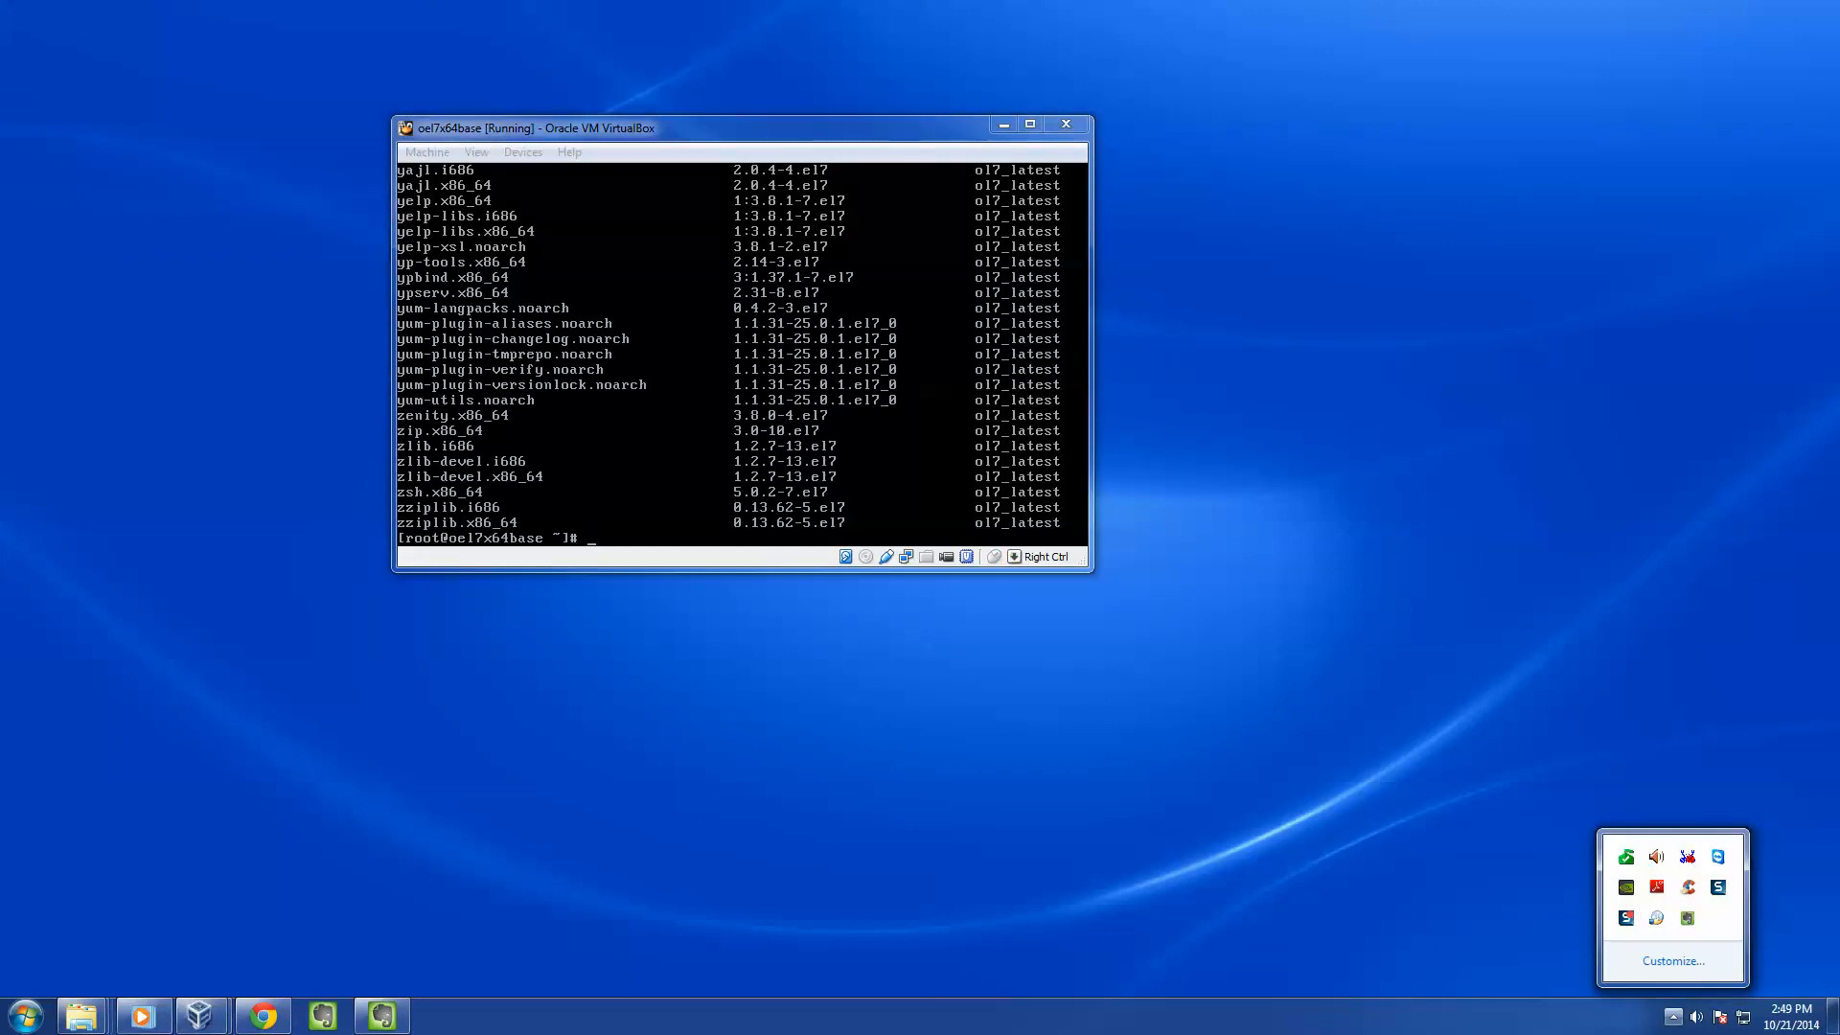